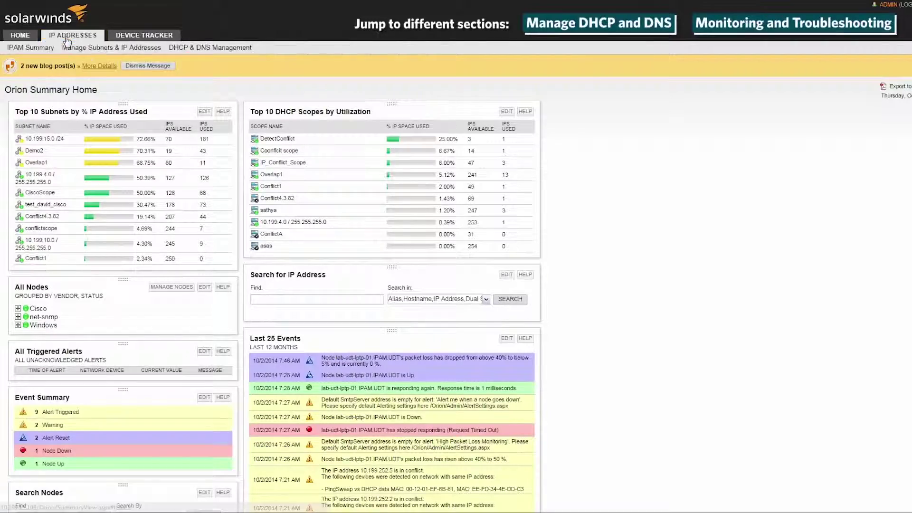
Select 10.199.15.13 in the Lab group's 10.199.15.0 /24 subnet after briefly opening subnet discovery
click(84, 48)
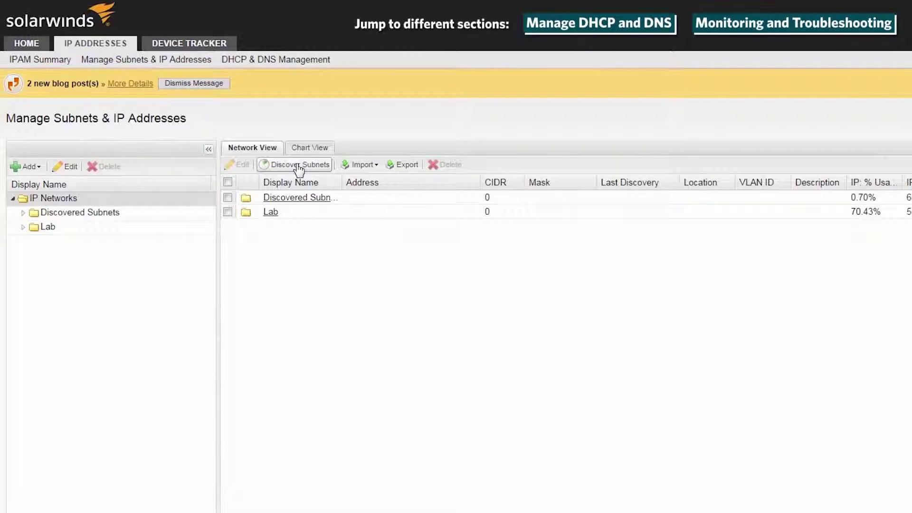
click(300, 168)
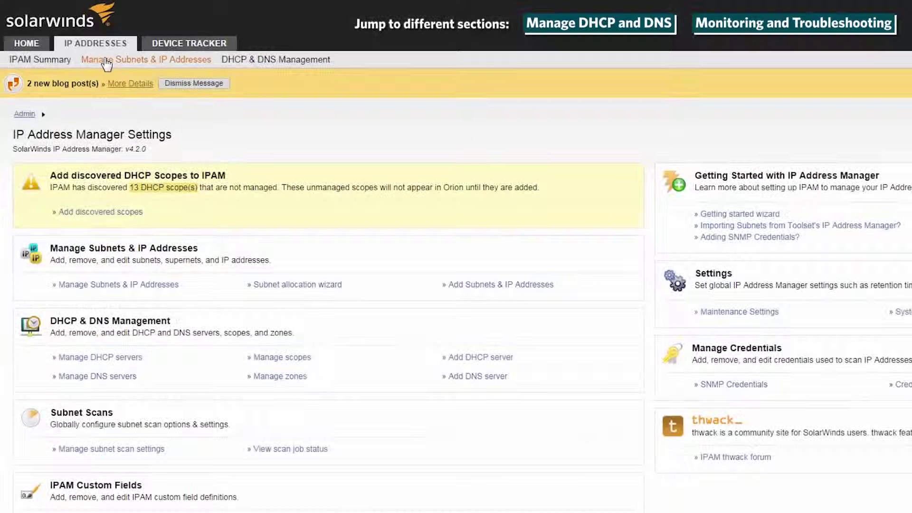
click(121, 61)
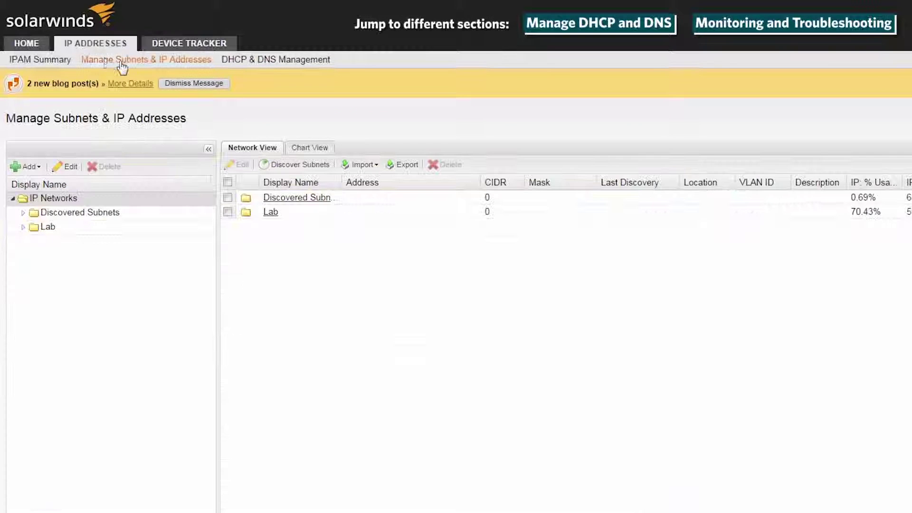
click(23, 227)
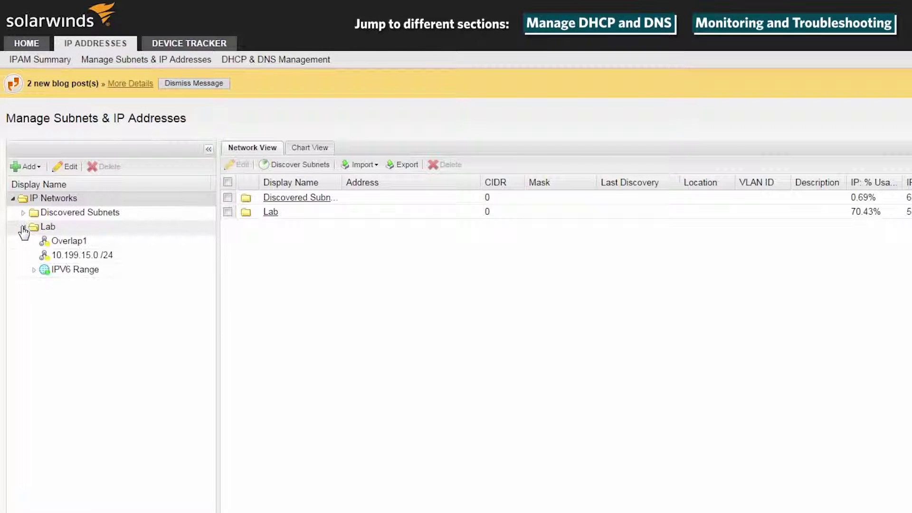
click(81, 256)
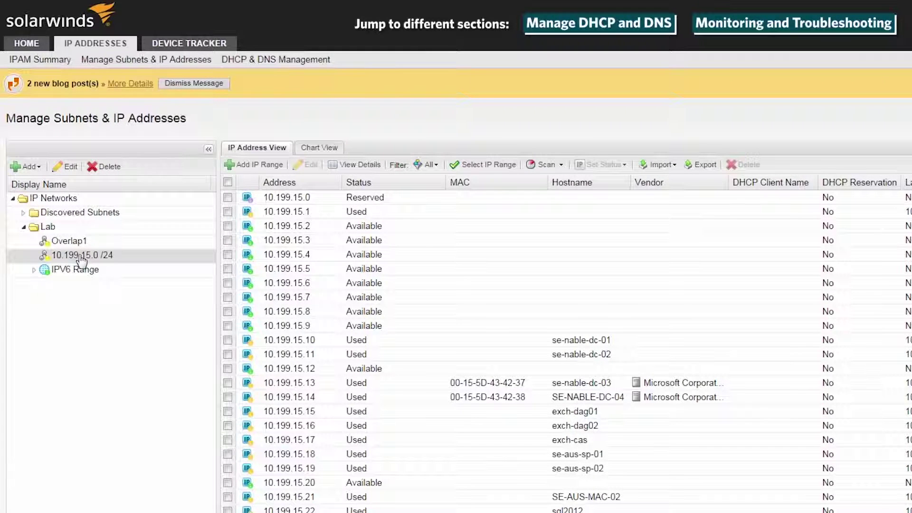
click(227, 383)
View details of 10.199.15.13 and 10.199.1.2, then list Austin's IPv6 addresses under Networks v6
click(359, 167)
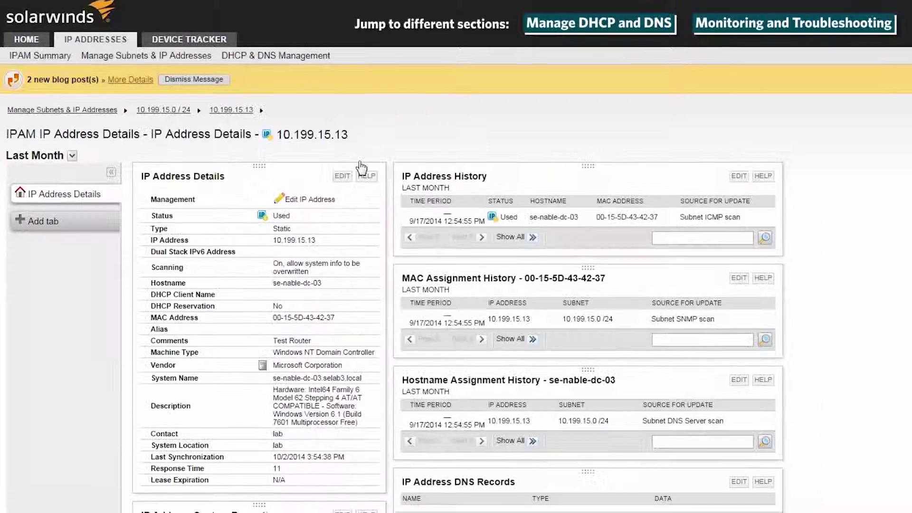
scroll(358, 131, down, 2)
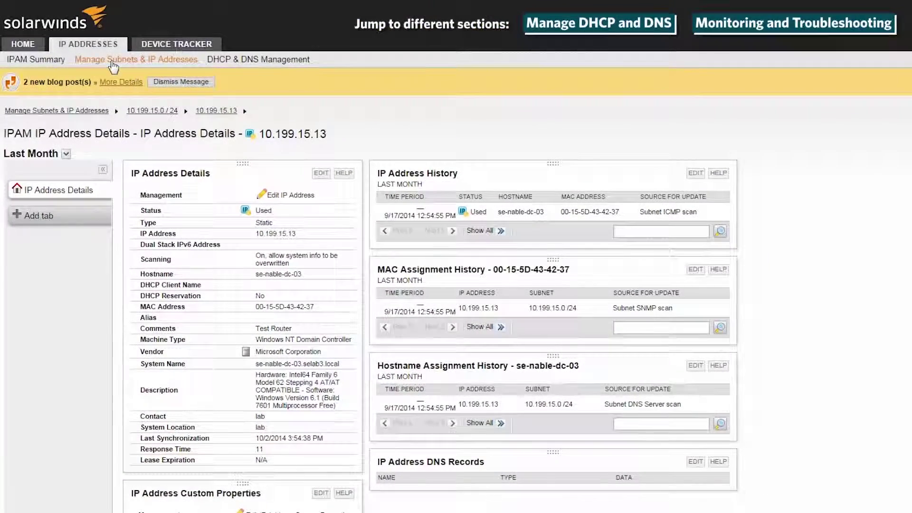
click(112, 63)
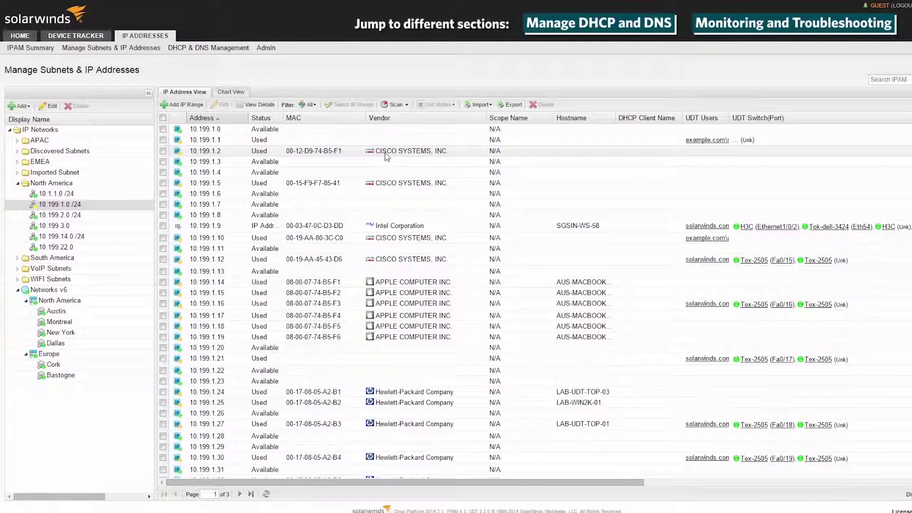
click(163, 151)
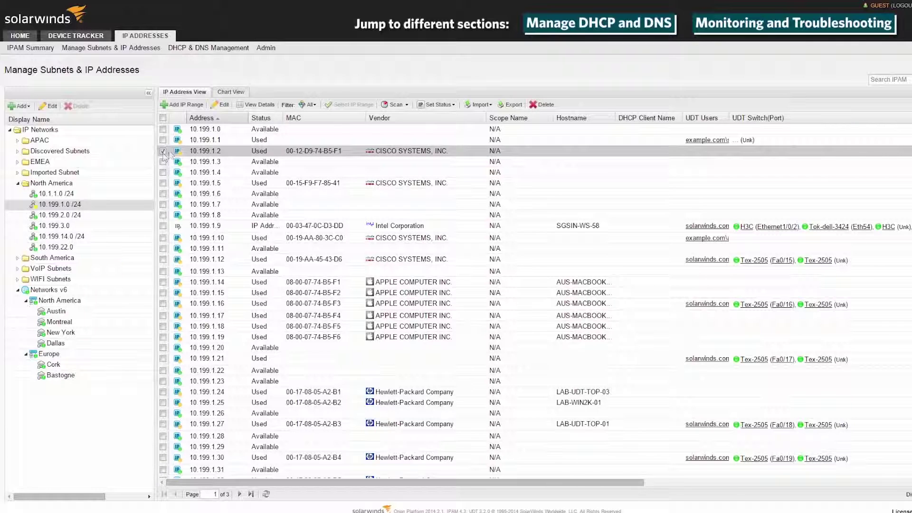
click(251, 107)
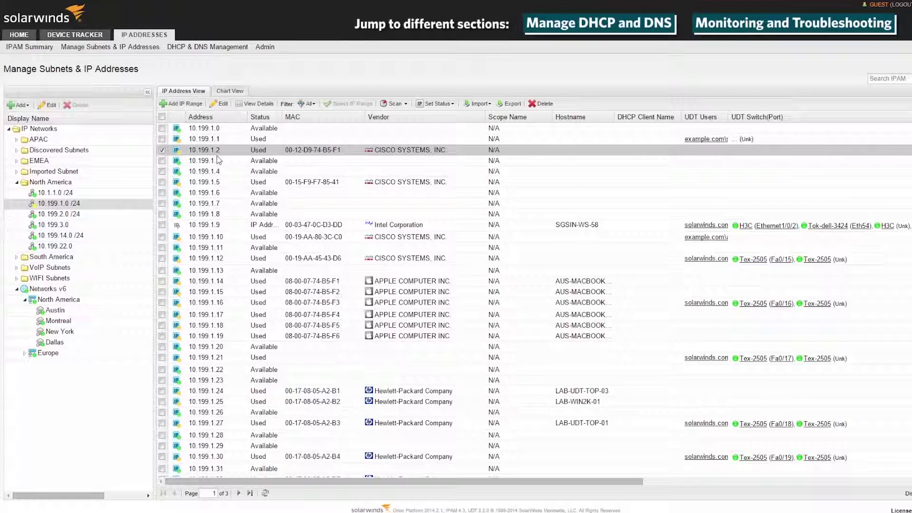
click(48, 289)
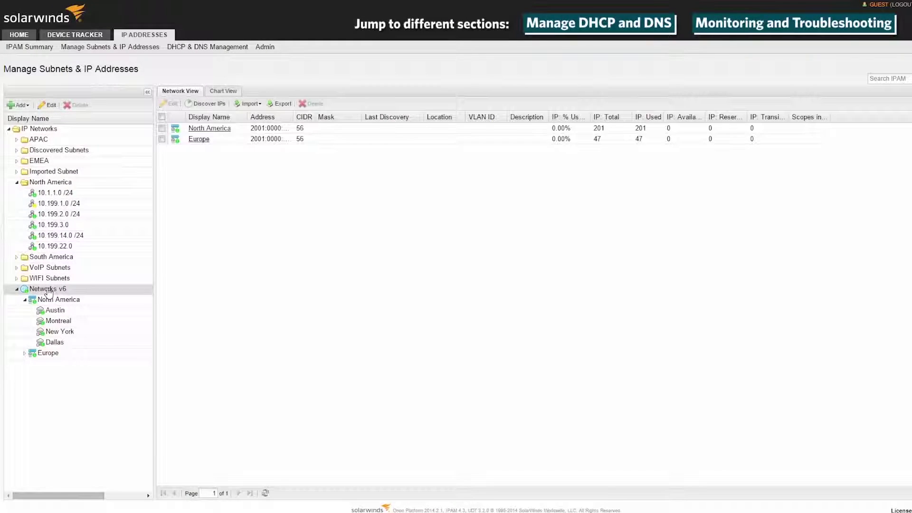
click(52, 312)
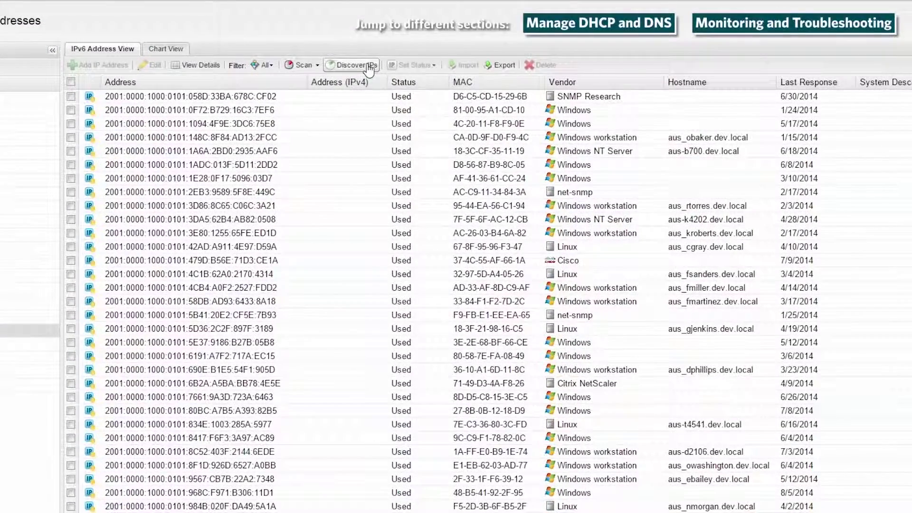
Run IPv6 discovery against routers fe80::ca9c:1dff:fe62:82c1%12 and 10.110.66.1
click(367, 66)
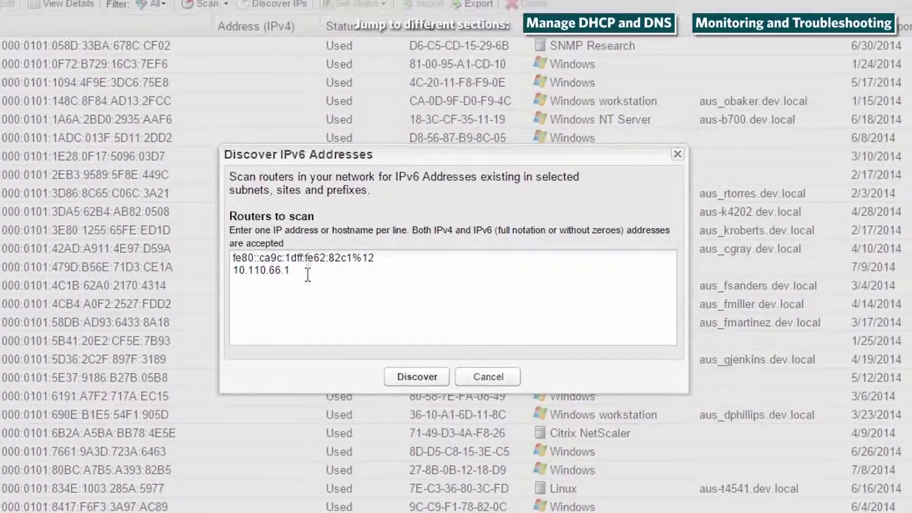
drag(307, 265, 242, 258)
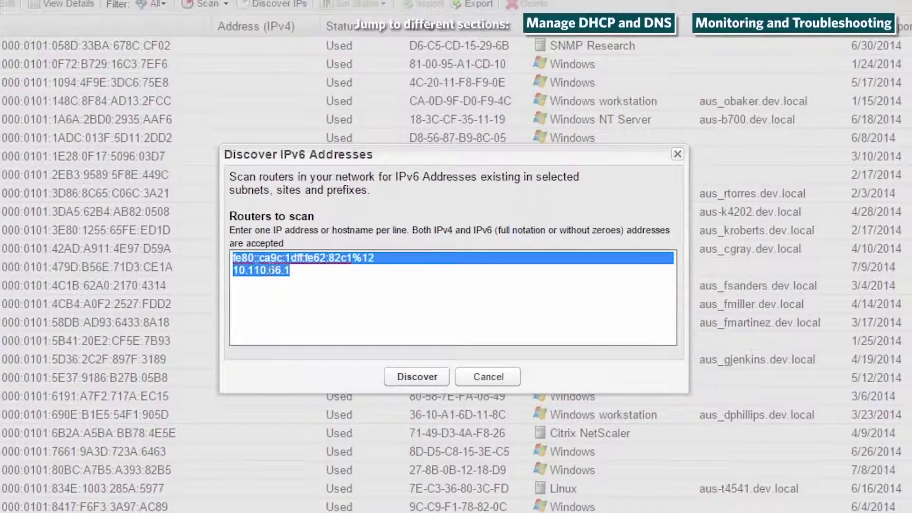
click(319, 273)
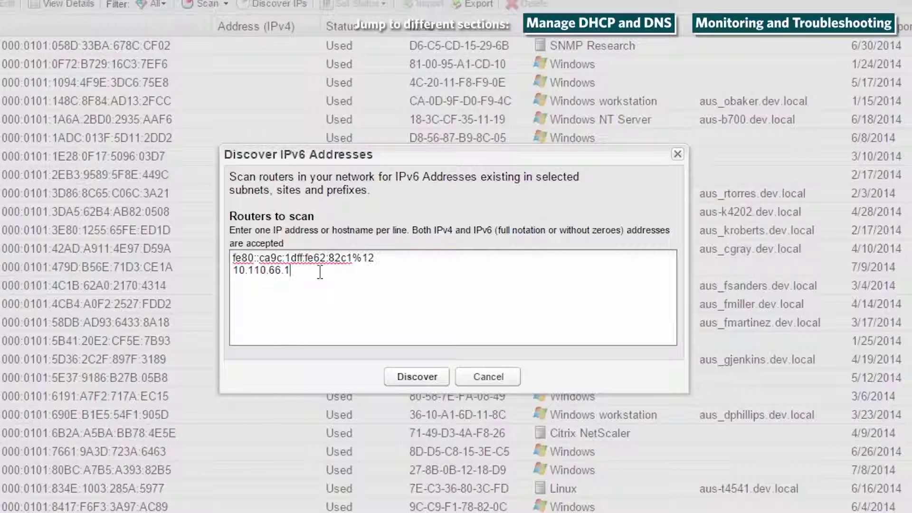
click(420, 383)
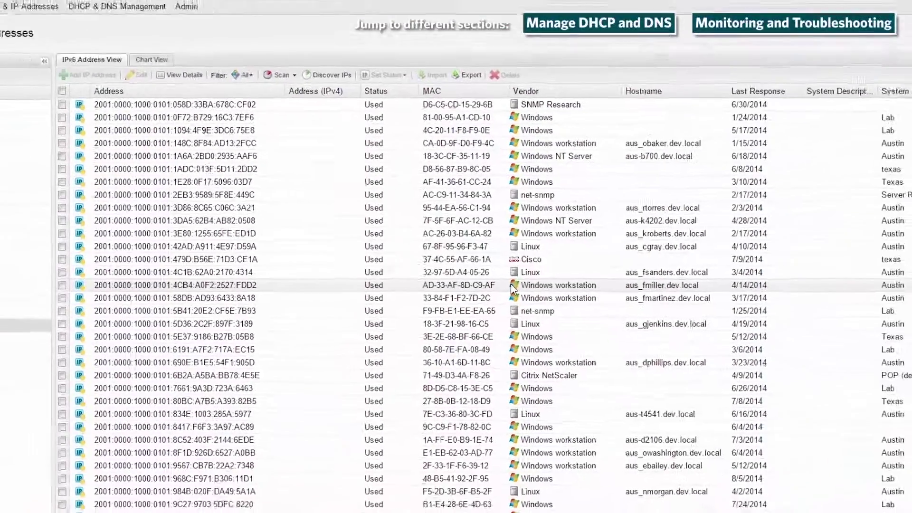
click(93, 49)
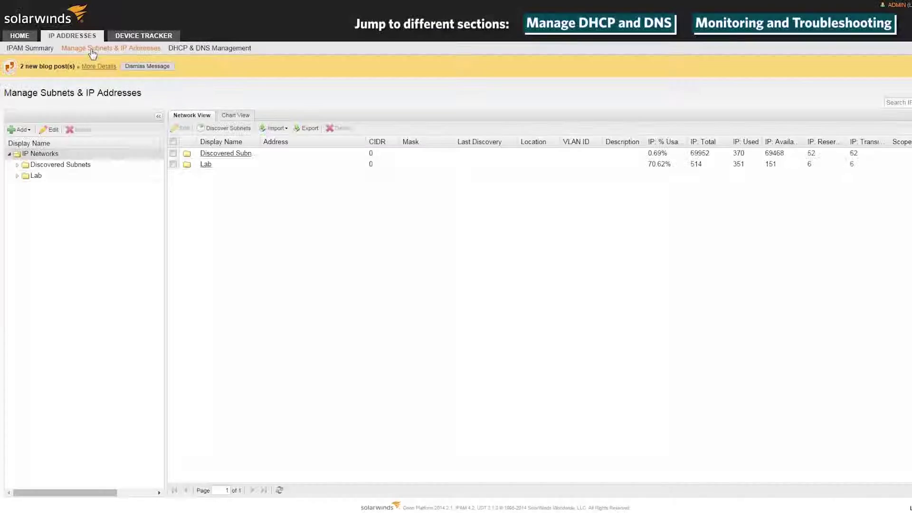
In Discovered Subnets' conflictscope subnet, set 10.199.252.8 to Used with client Test Client and save
click(17, 166)
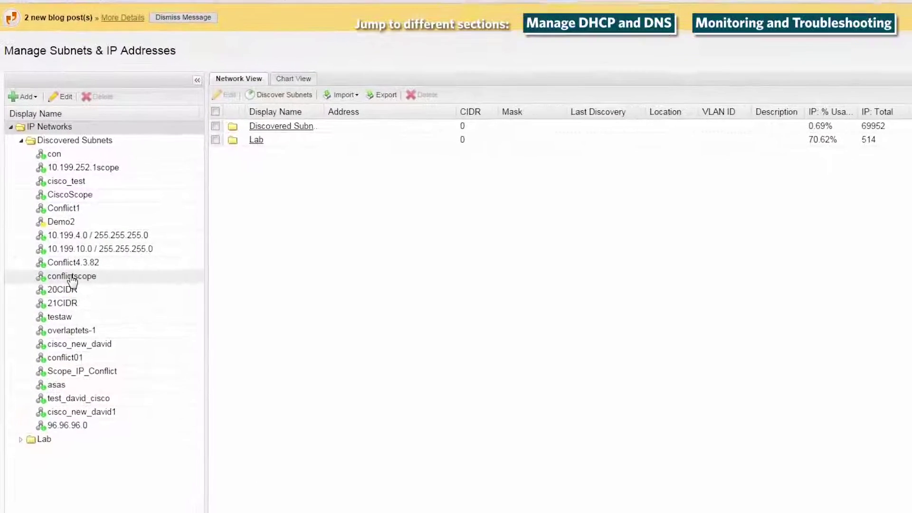
click(72, 278)
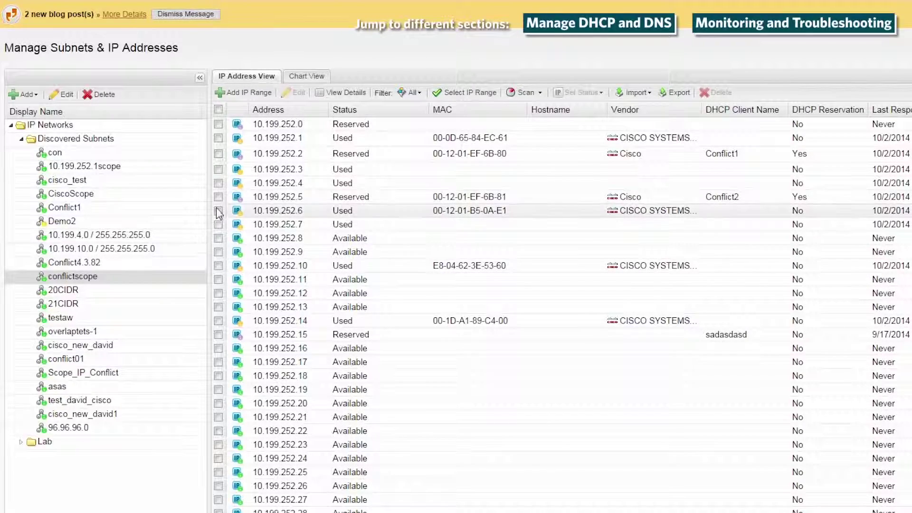
click(218, 238)
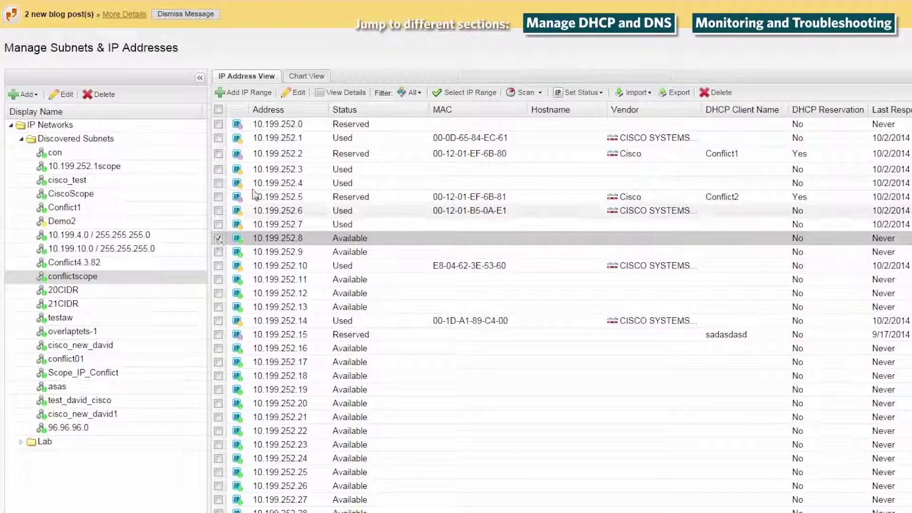
click(295, 93)
click(504, 161)
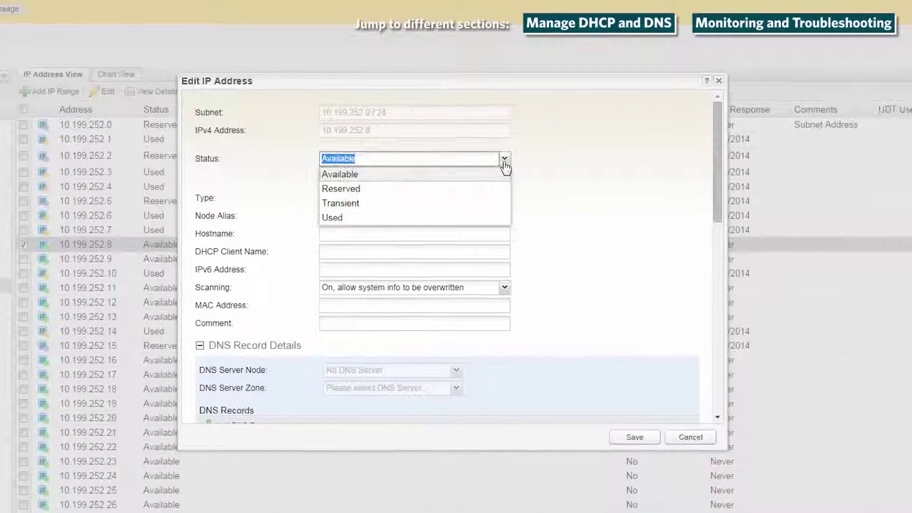
click(453, 222)
click(419, 252)
text(Test Client)
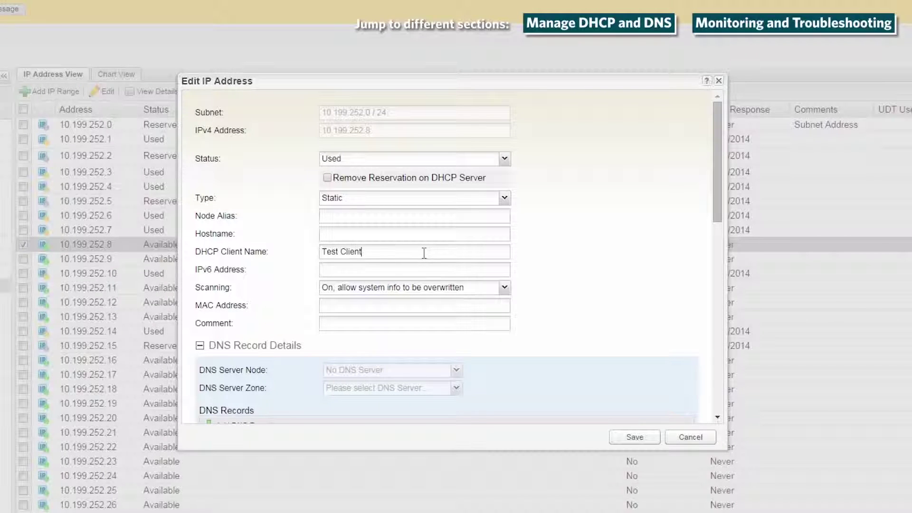
scroll(428, 254, down, 1)
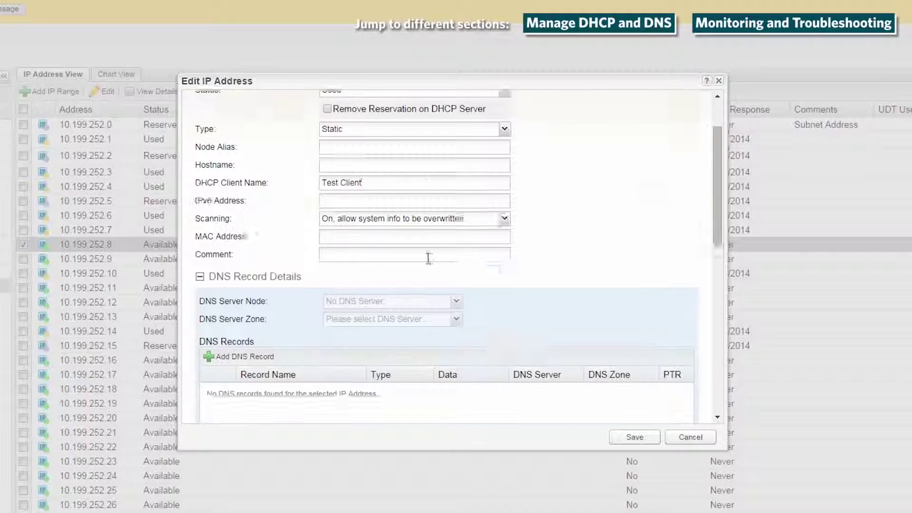
scroll(428, 255, down, 2)
scroll(428, 255, down, 1)
scroll(399, 270, down, 1)
scroll(378, 281, down, 1)
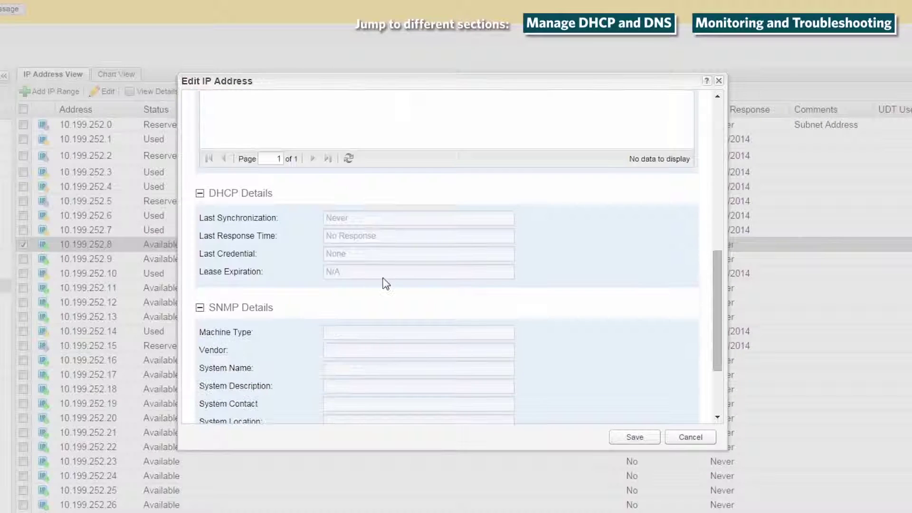
scroll(385, 283, down, 1)
scroll(388, 284, down, 1)
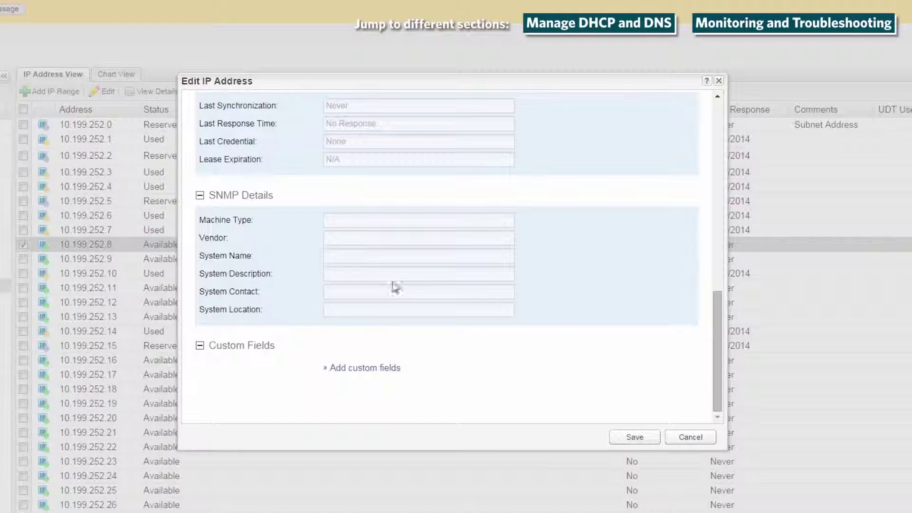
click(635, 441)
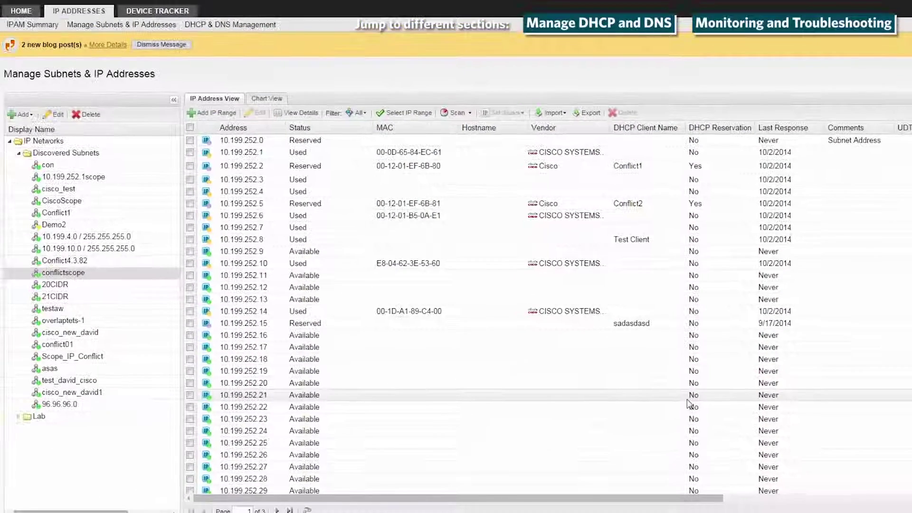
Change 10.199.252.8's status to Available, confirm clearing its data, and save
click(189, 241)
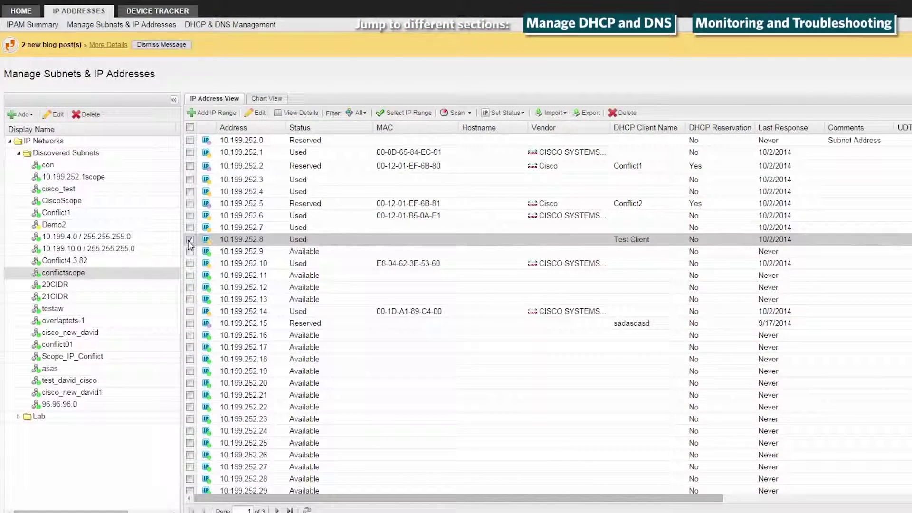
click(256, 112)
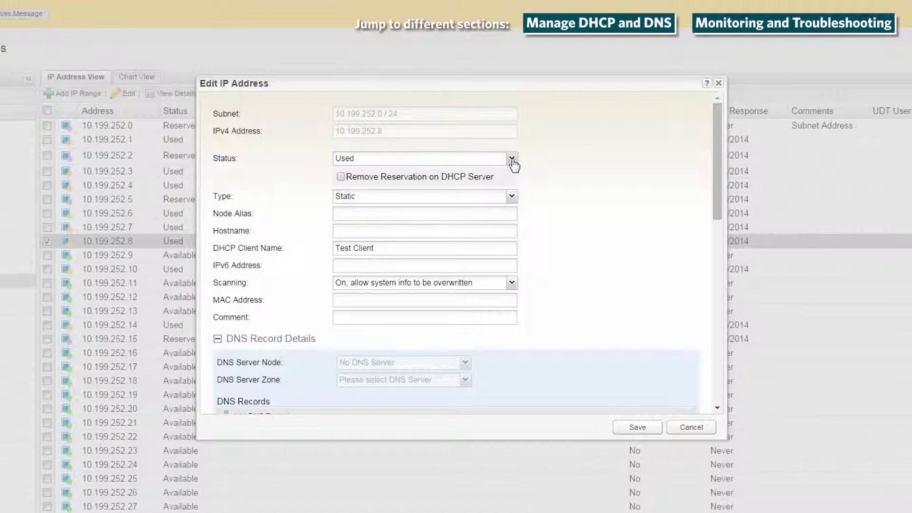
click(511, 159)
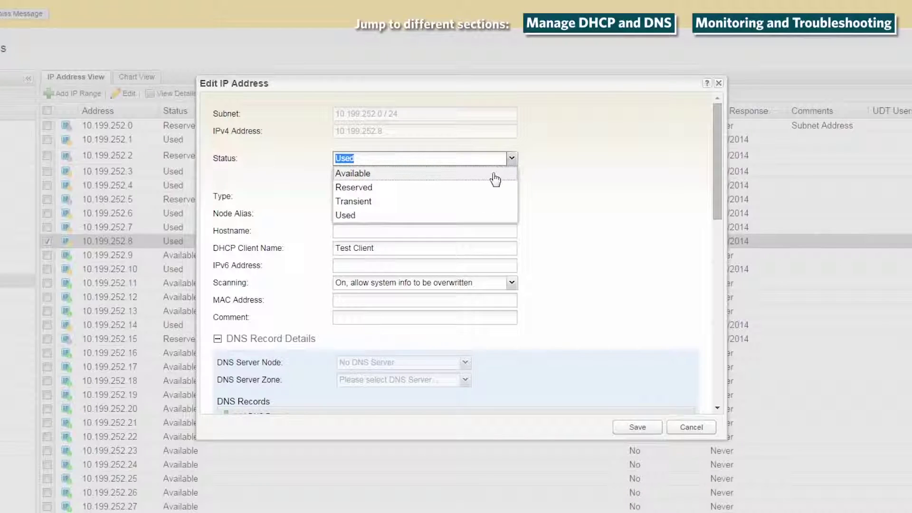
click(485, 118)
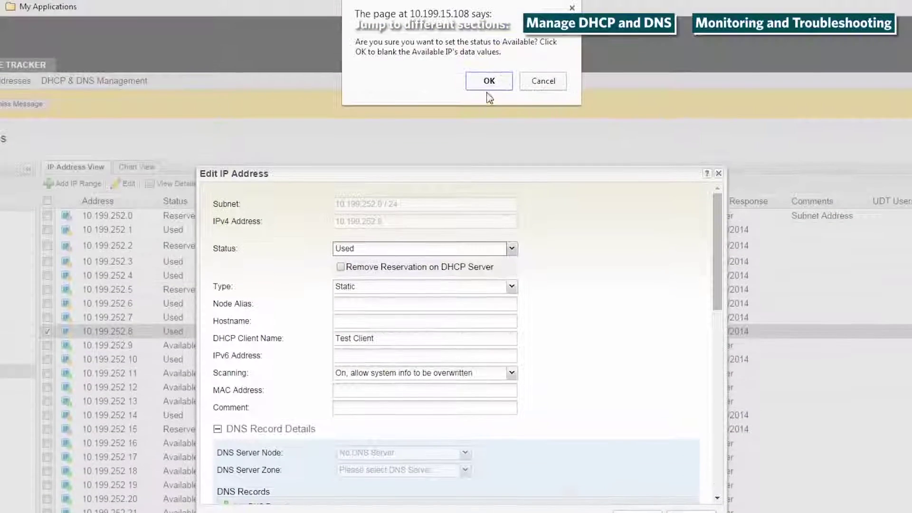
click(489, 81)
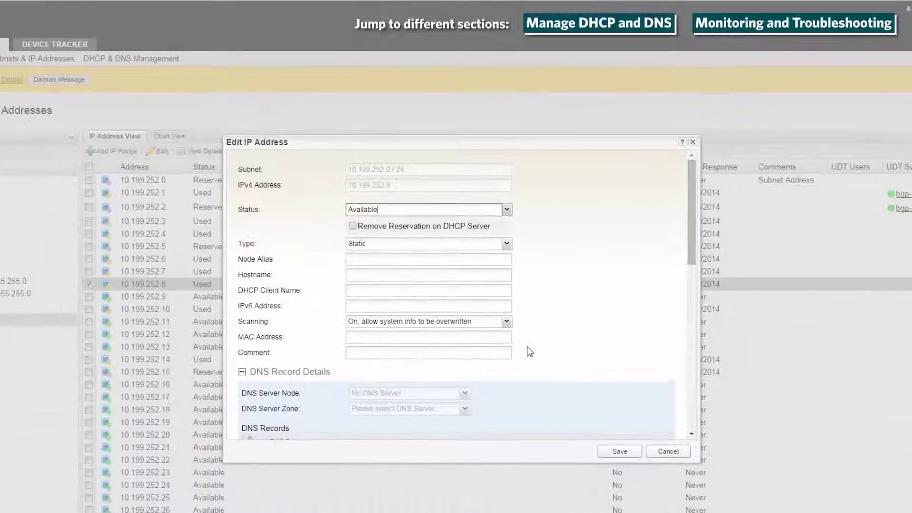
scroll(592, 354, down, 2)
scroll(592, 359, down, 2)
scroll(602, 395, down, 1)
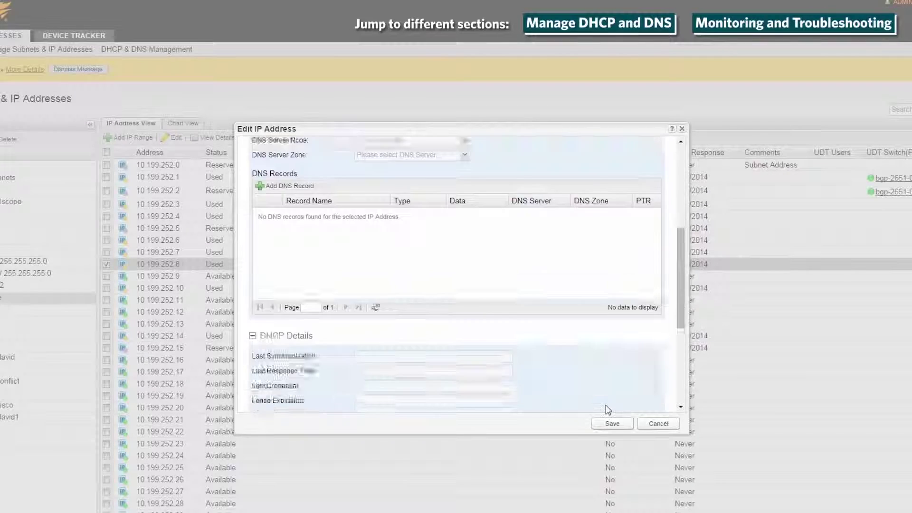
scroll(607, 409, down, 2)
scroll(607, 409, down, 1)
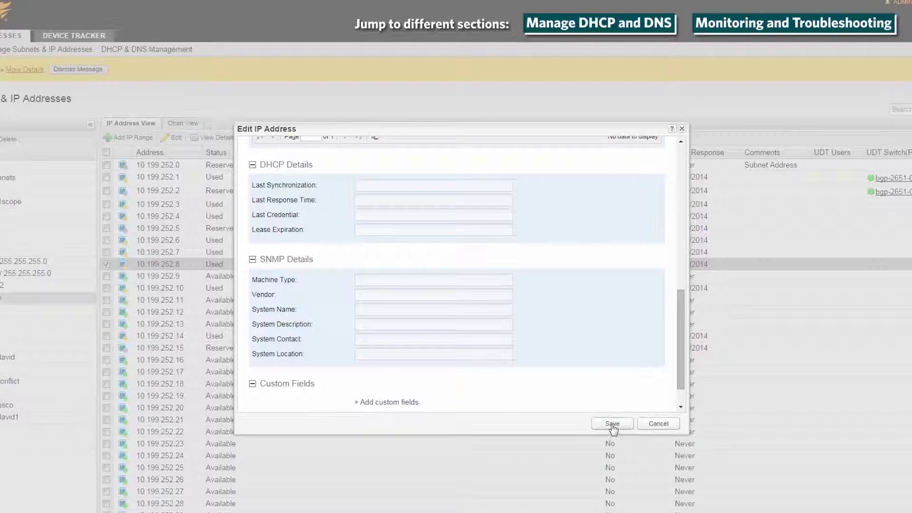
click(612, 424)
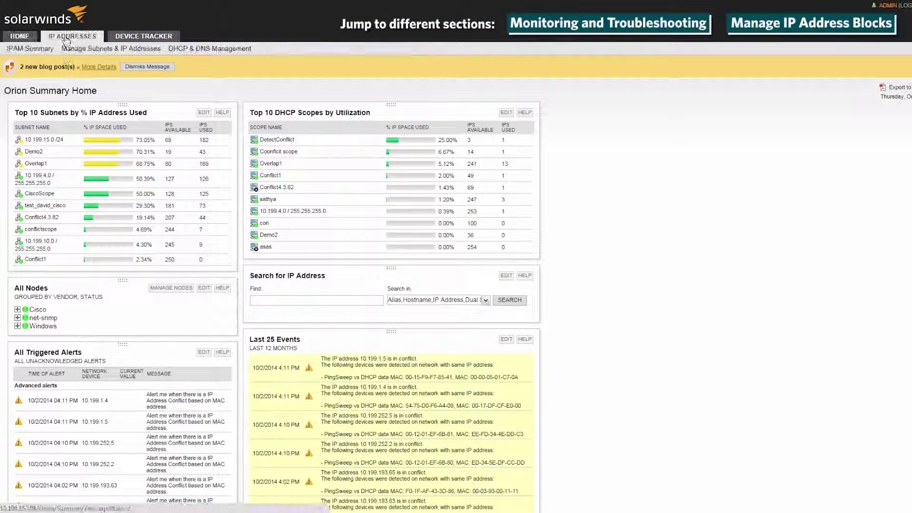
Choose LAB-EW-DHCP-02 under Windows 2008 R2 Server as a new DHCP server and test credentials
click(174, 50)
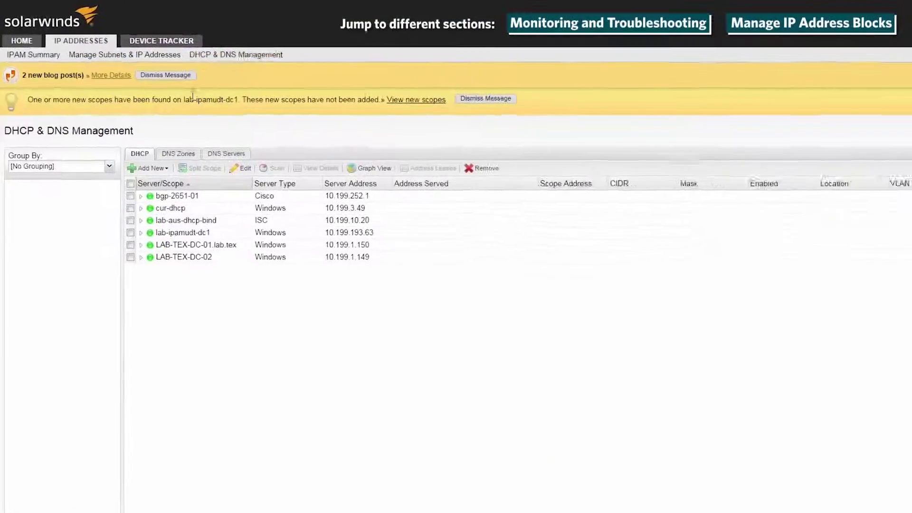
click(175, 203)
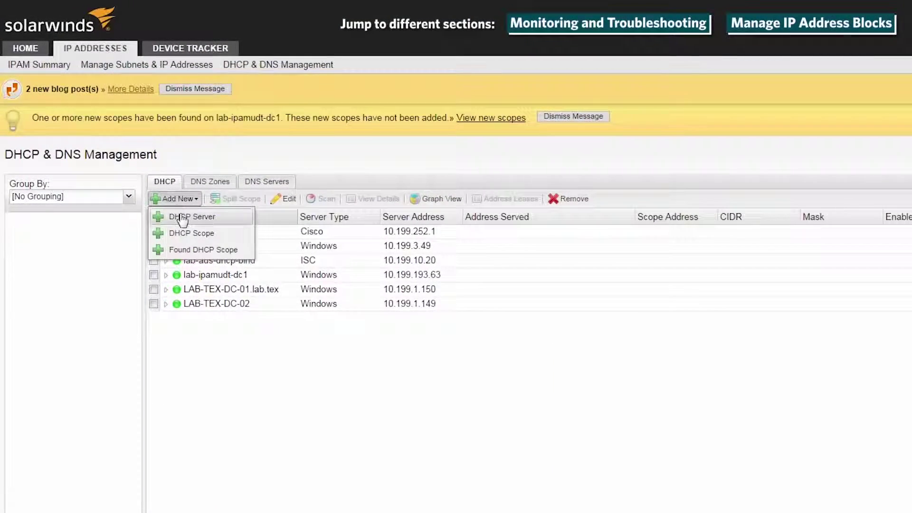
click(183, 218)
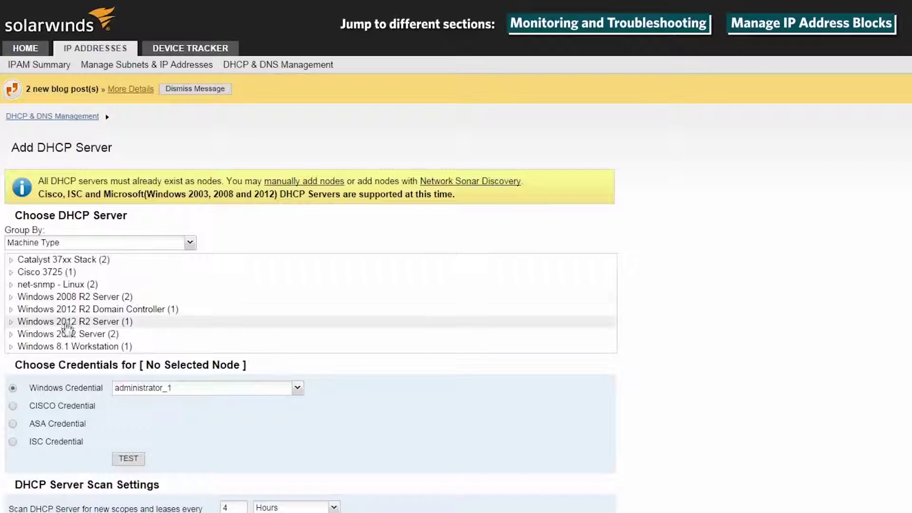
click(10, 297)
click(31, 322)
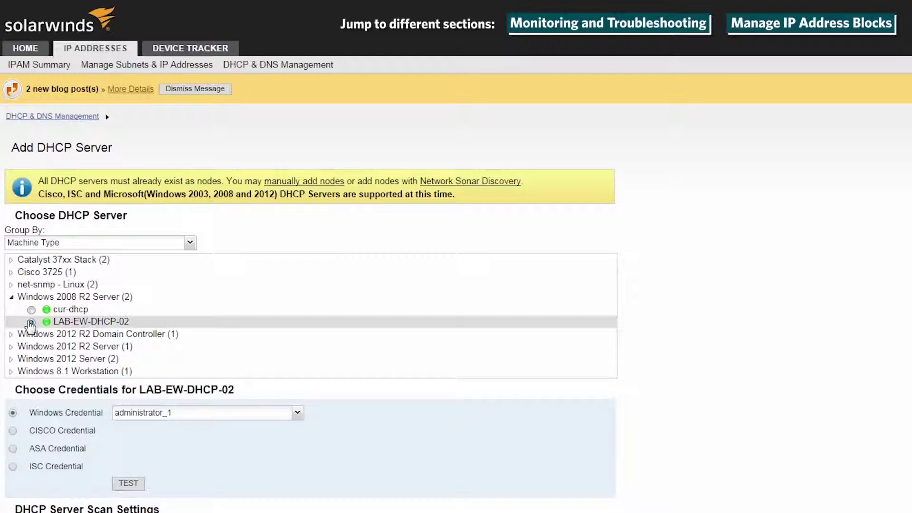
scroll(71, 321, down, 5)
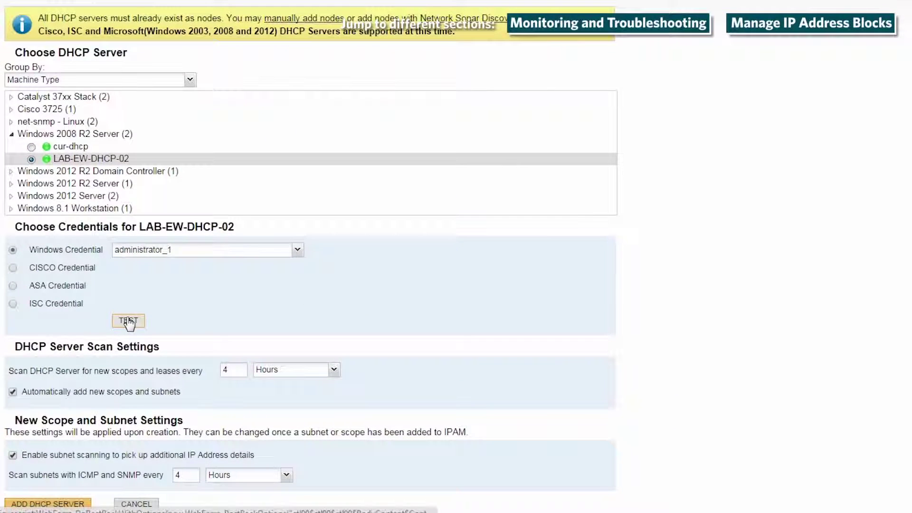
click(128, 322)
scroll(122, 404, down, 1)
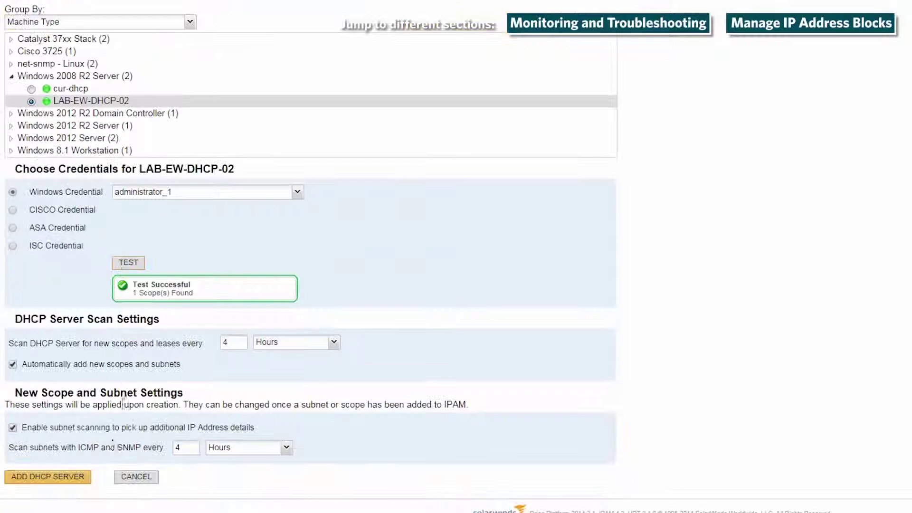
Add LAB-EW-DHCP-02 and list the addresses in its IP_Conflict_Scope
click(61, 481)
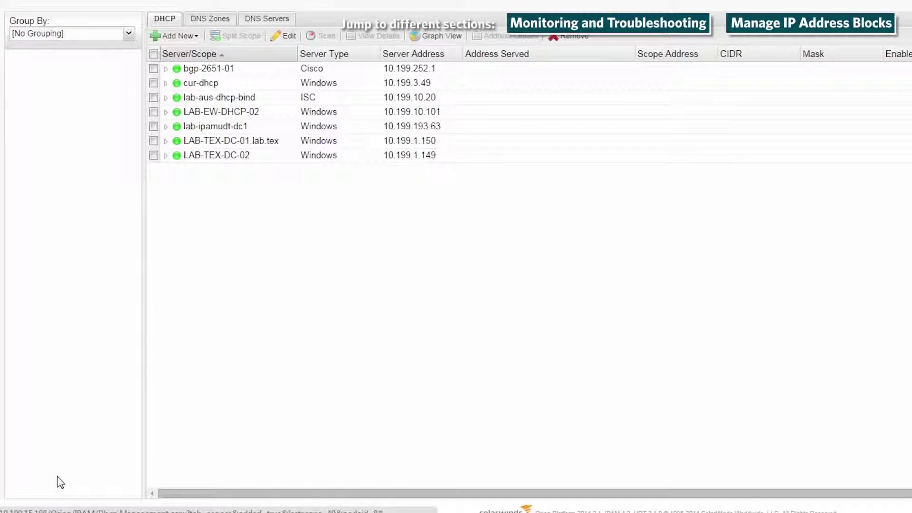
scroll(57, 492, up, 3)
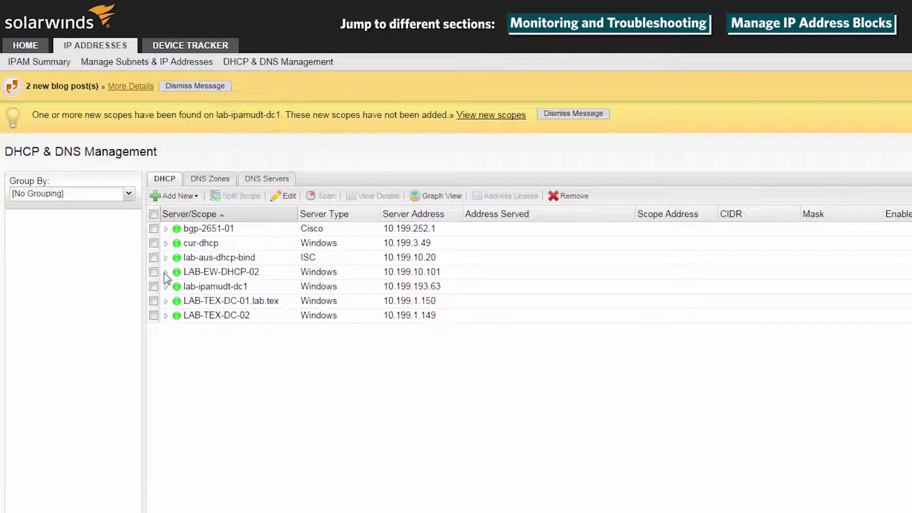
click(164, 272)
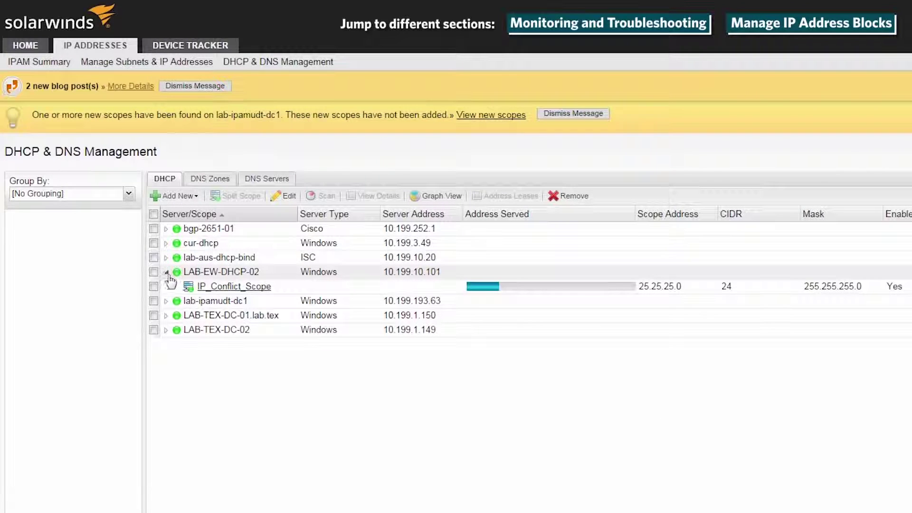
click(220, 288)
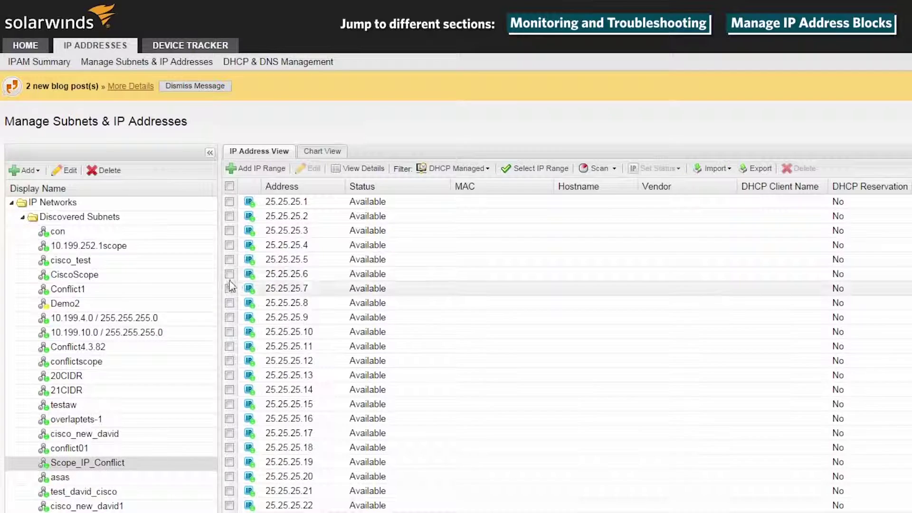
Mark 25.25.25.6 as Reserved with hostname Test PC and DHCP client name Test Client
click(230, 275)
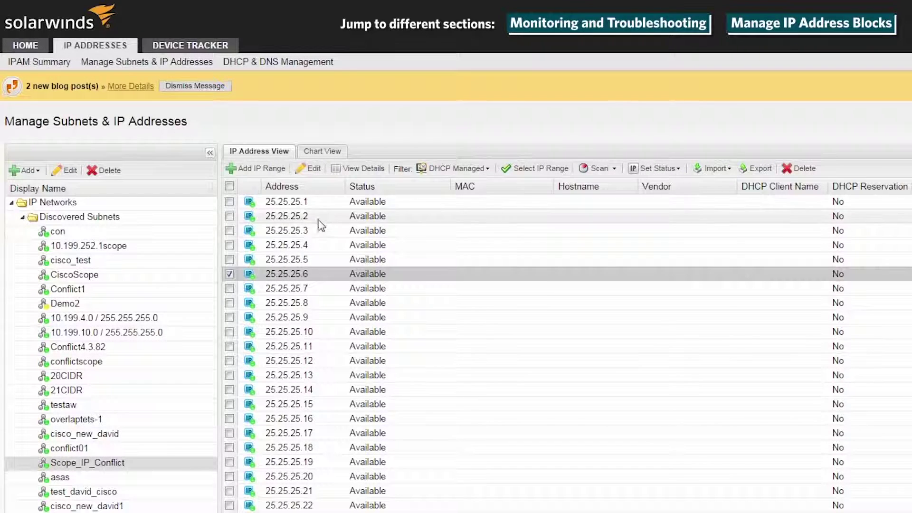
click(314, 168)
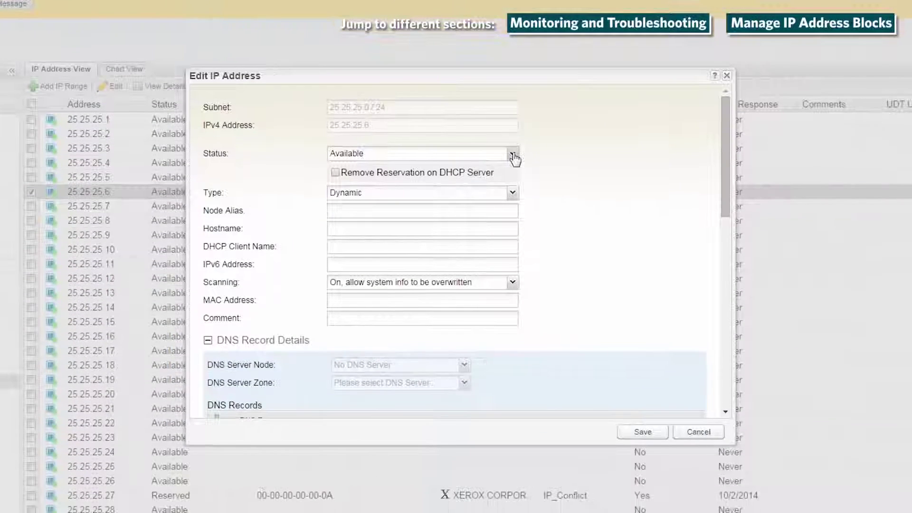
click(512, 153)
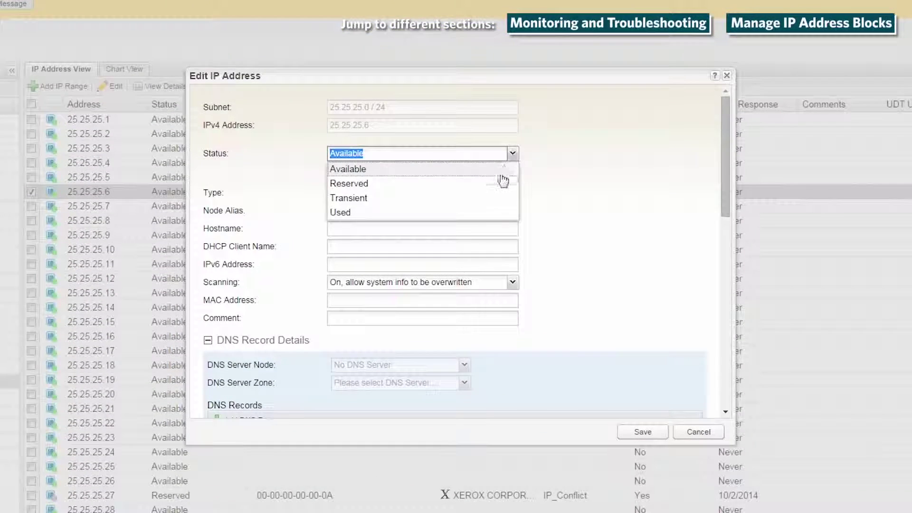
click(503, 179)
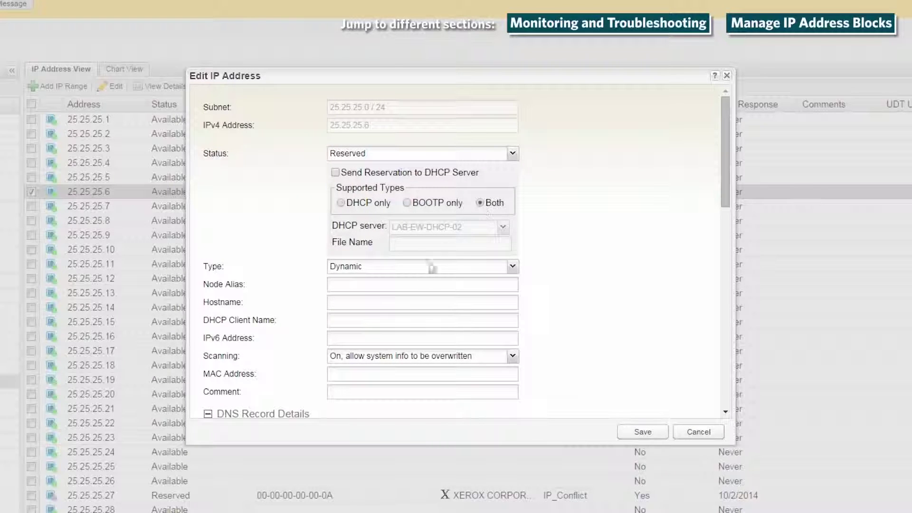
click(396, 306)
text(T)
click(389, 320)
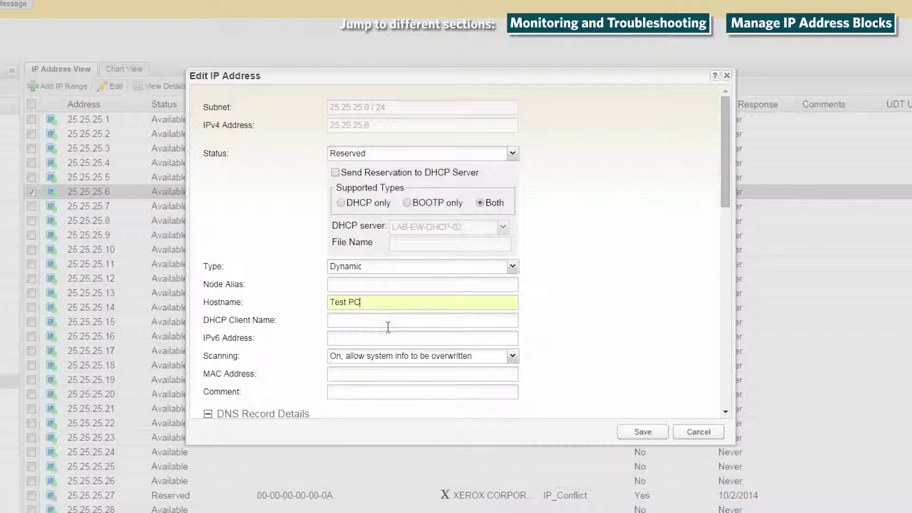
text(Test Client)
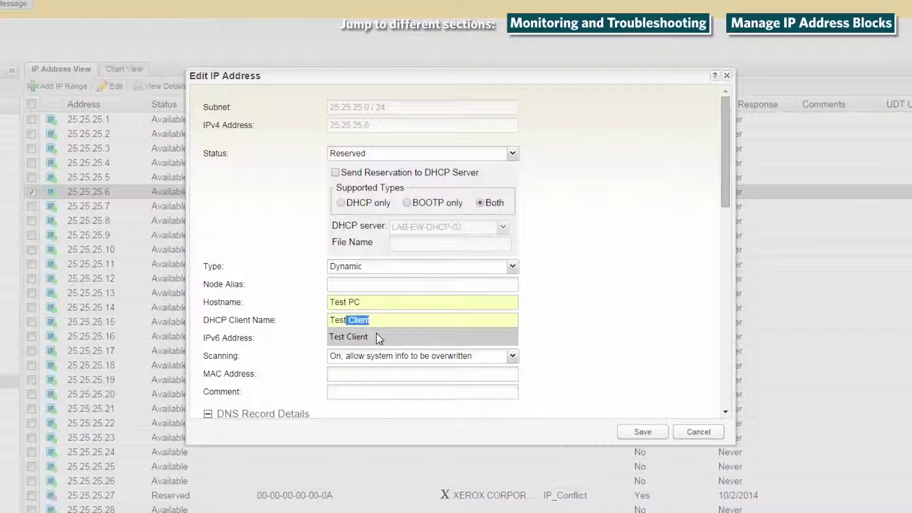
click(377, 333)
scroll(378, 360, down, 3)
scroll(376, 360, down, 2)
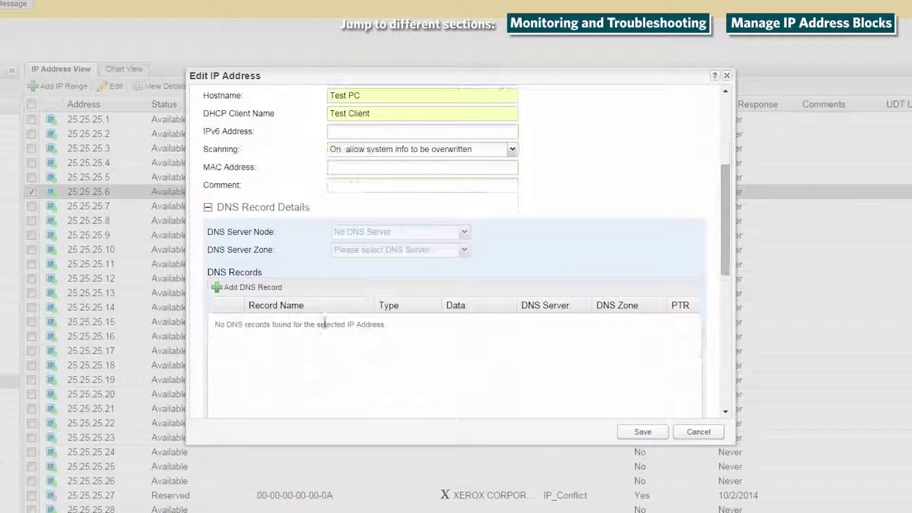
Add a Test PC DNS record on LAB-TEX-DC-02 in zone 83.82.81.in-addr.arpa and save
click(263, 293)
text(Test PC)
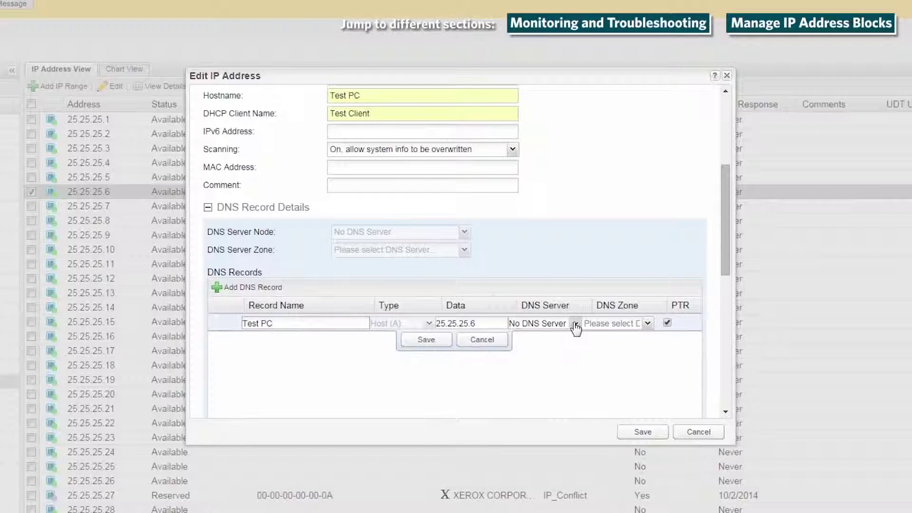
click(576, 325)
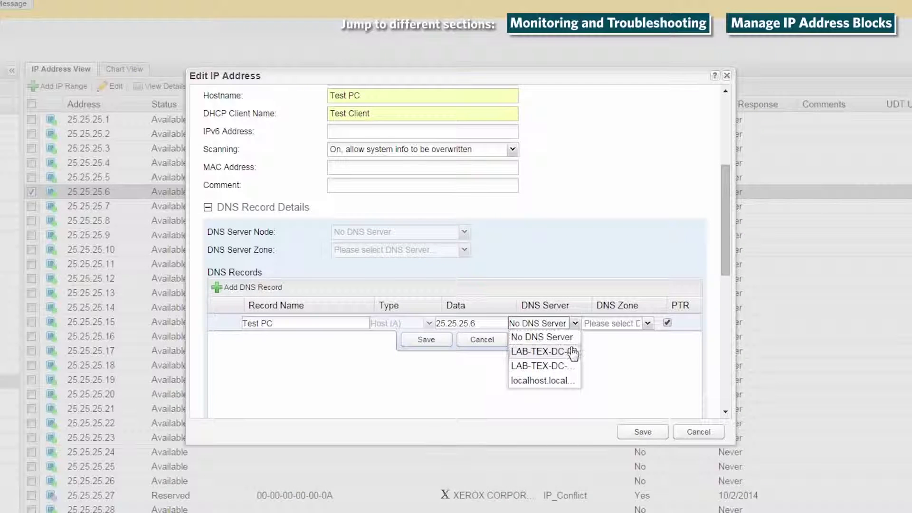
click(562, 350)
click(645, 324)
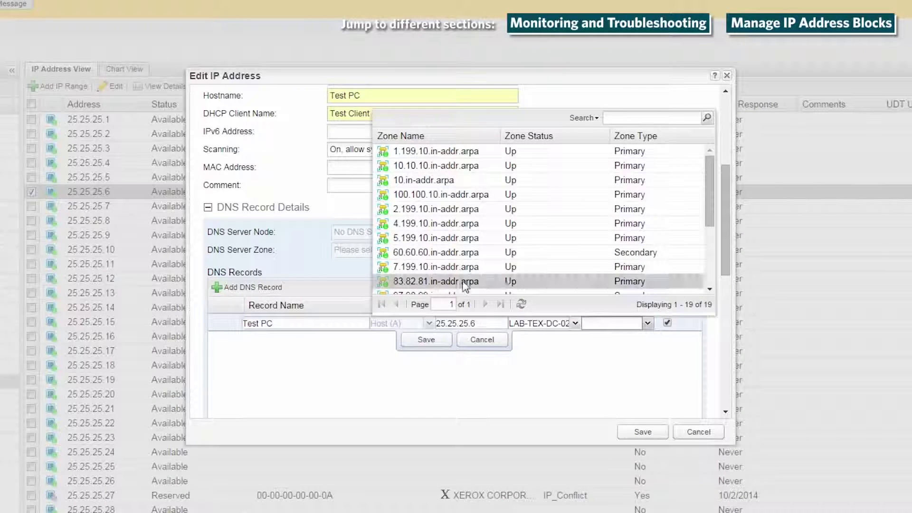
click(553, 282)
click(636, 434)
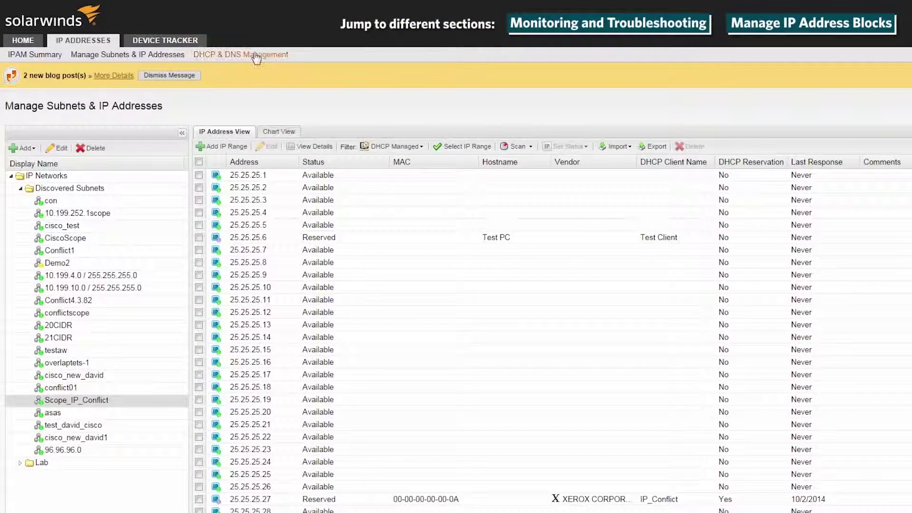
Select the con scope under cur-dhcp in DHCP & DNS Management and start splitting it
click(257, 58)
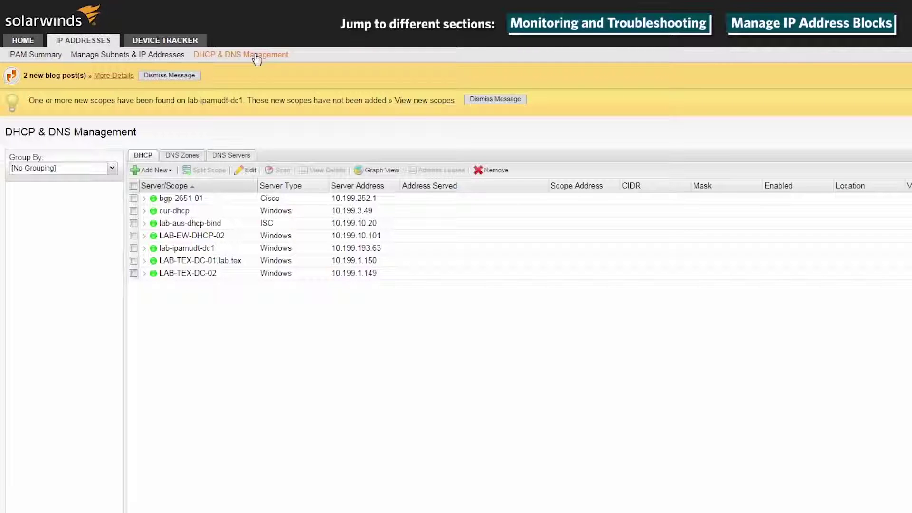
click(144, 212)
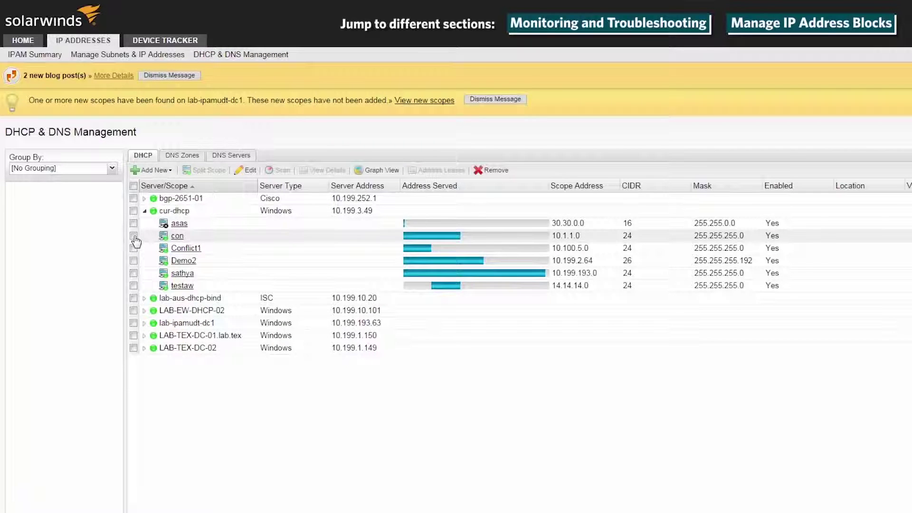
click(134, 236)
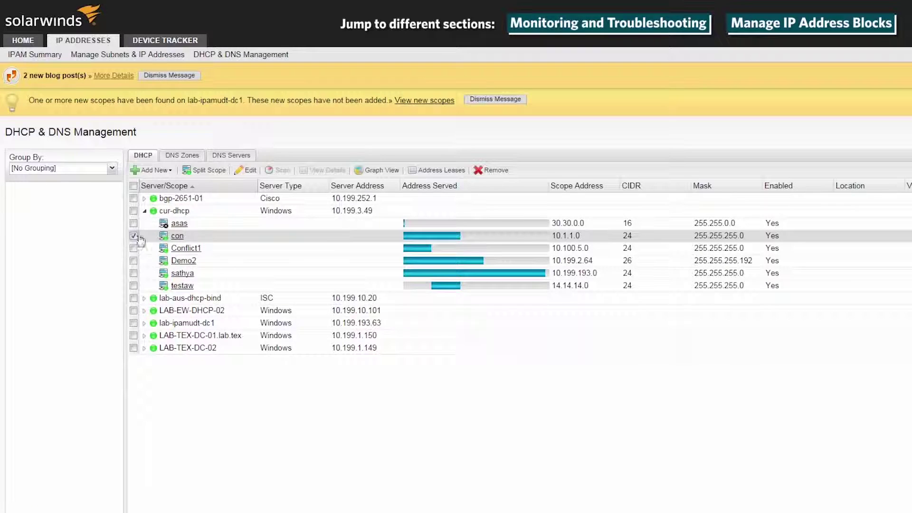
click(206, 171)
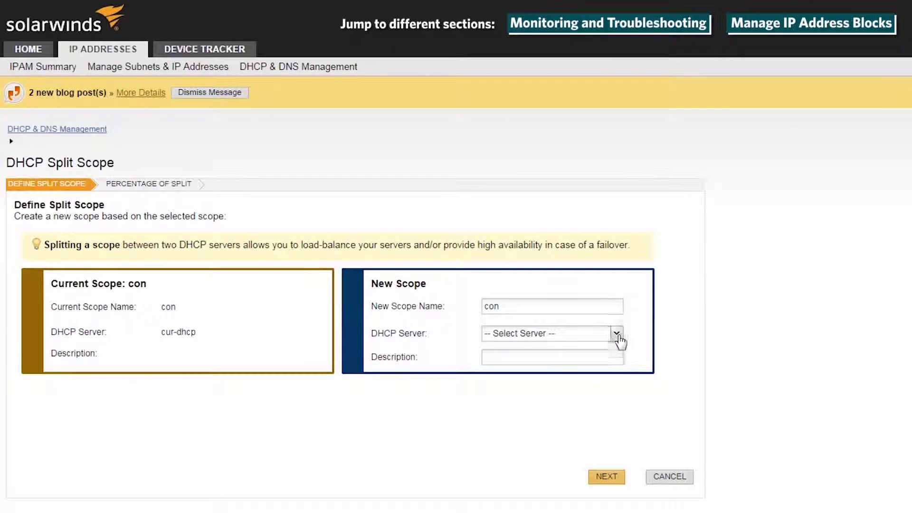
Split con onto LAB-EW-DHCP-02 with description Test, giving cur-dhcp 51% and LAB-EW-DHCP-02 49%
click(618, 335)
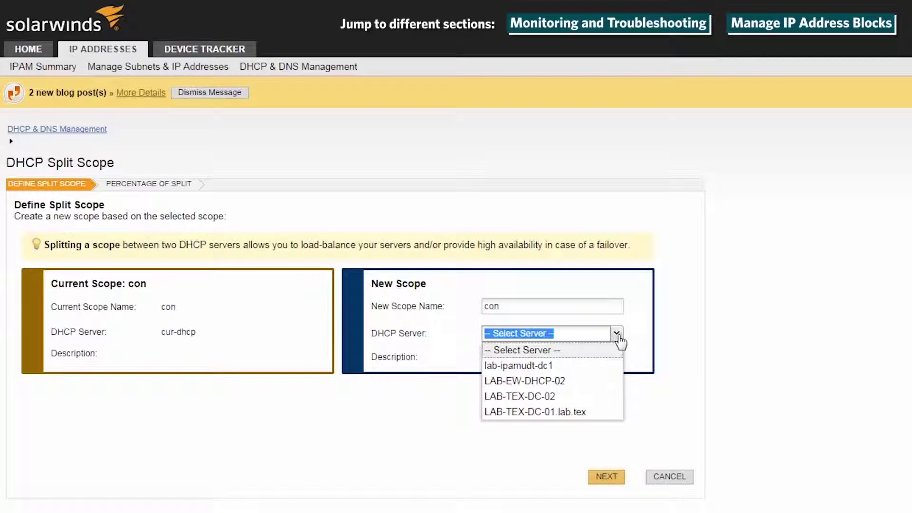
click(578, 381)
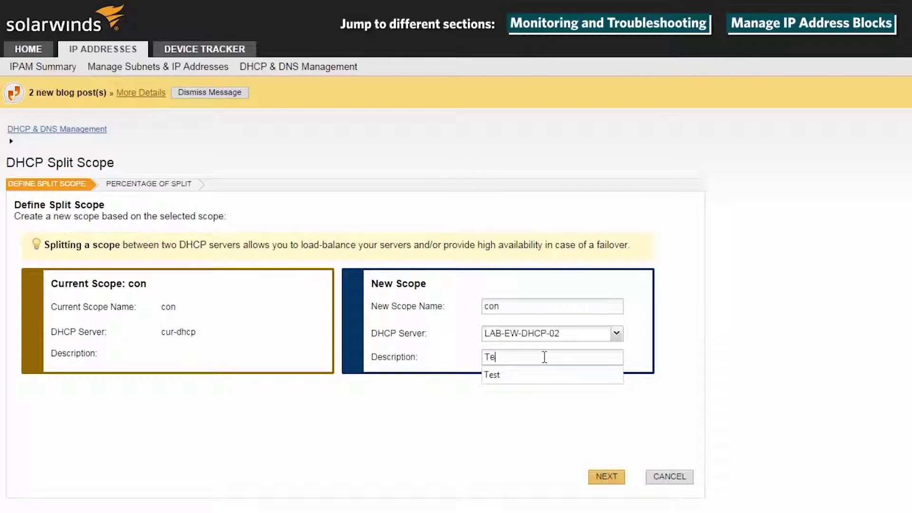
click(545, 374)
click(604, 476)
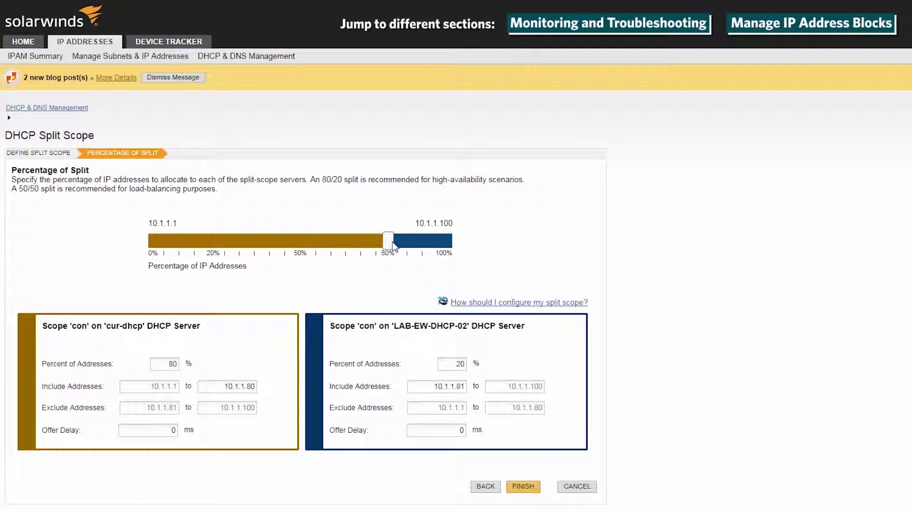
drag(356, 244, 316, 246)
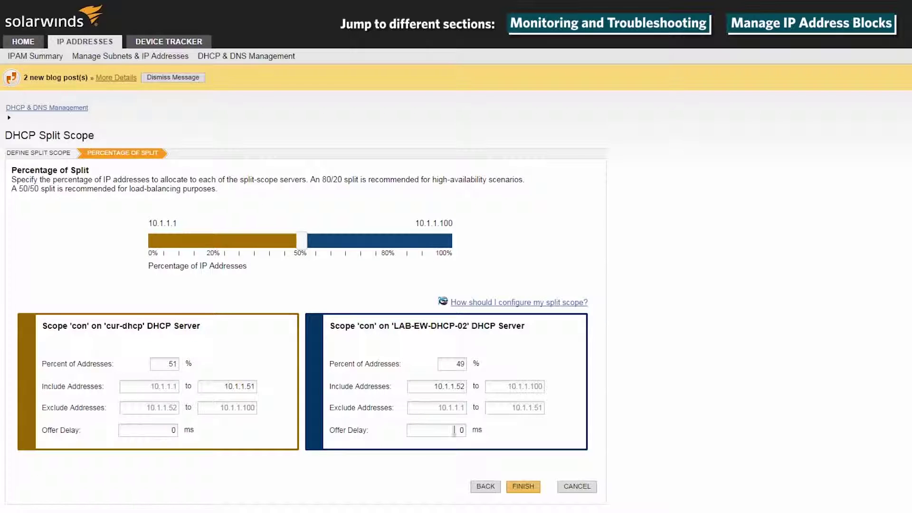
click(523, 489)
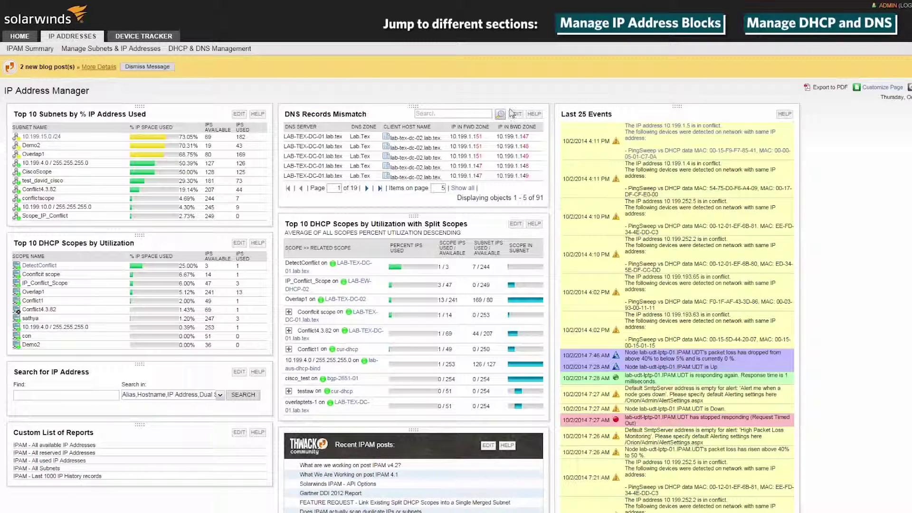
Open the IP Address Details page for conflict address 10.199.1.5 from Last 25 Events
click(647, 135)
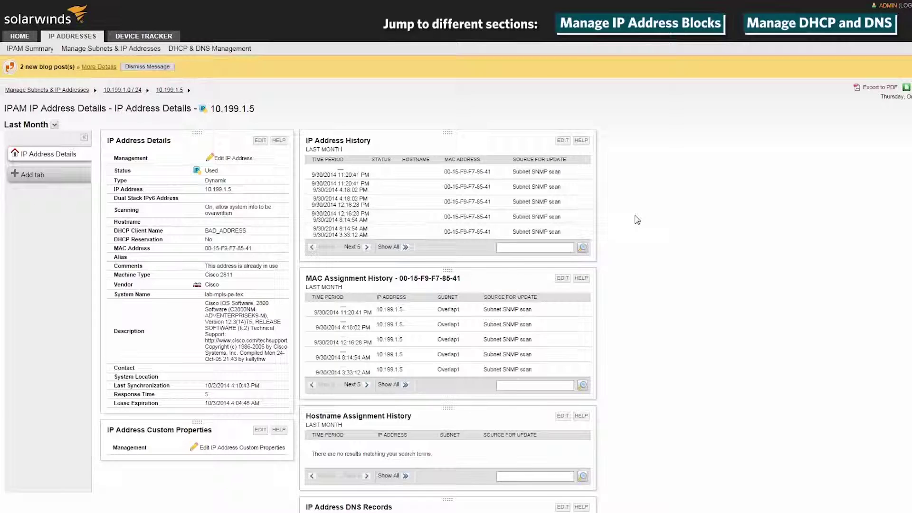
scroll(636, 220, down, 1)
scroll(636, 221, down, 1)
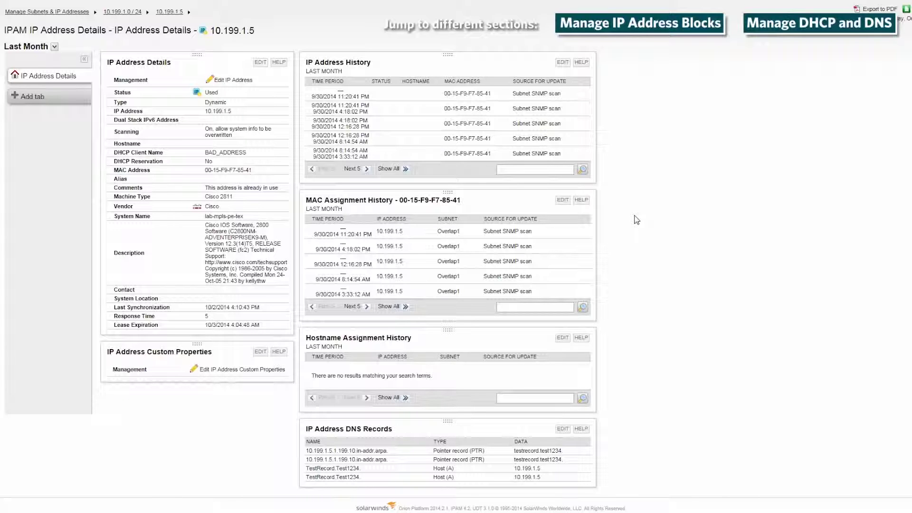
scroll(564, 196, up, 3)
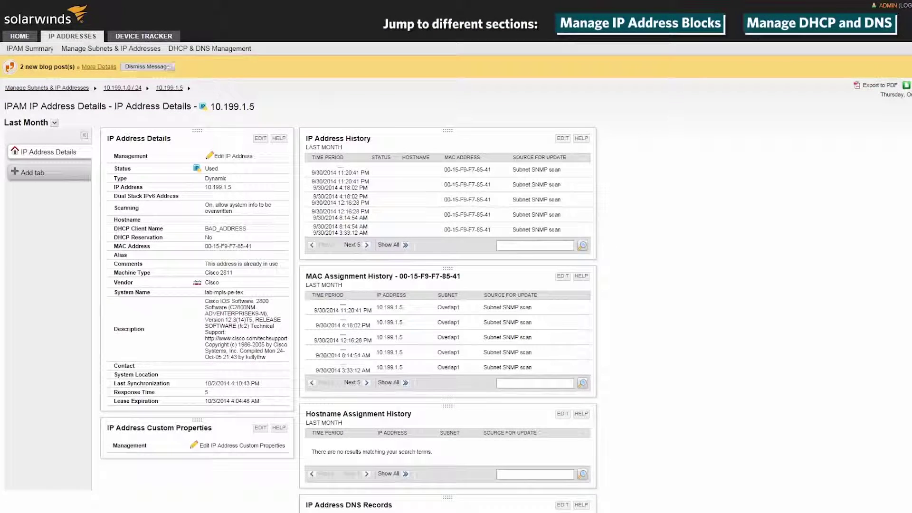
In Device Tracker, expand Cisco > Up > bgp-2651-01 and open port Fa0/0's details
click(19, 36)
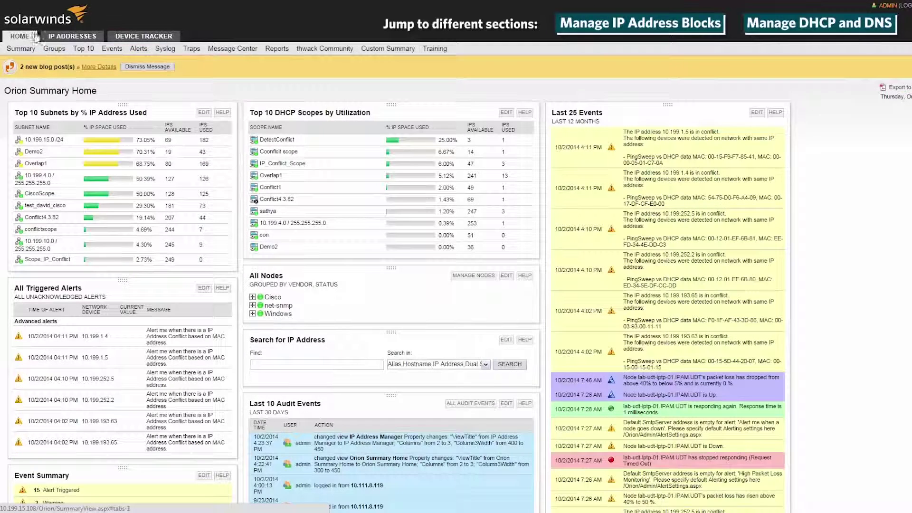
click(139, 40)
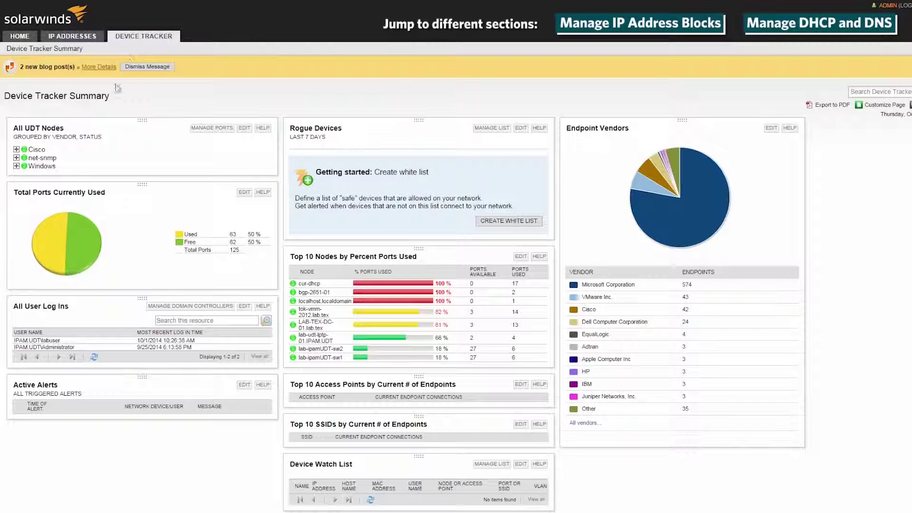
click(16, 149)
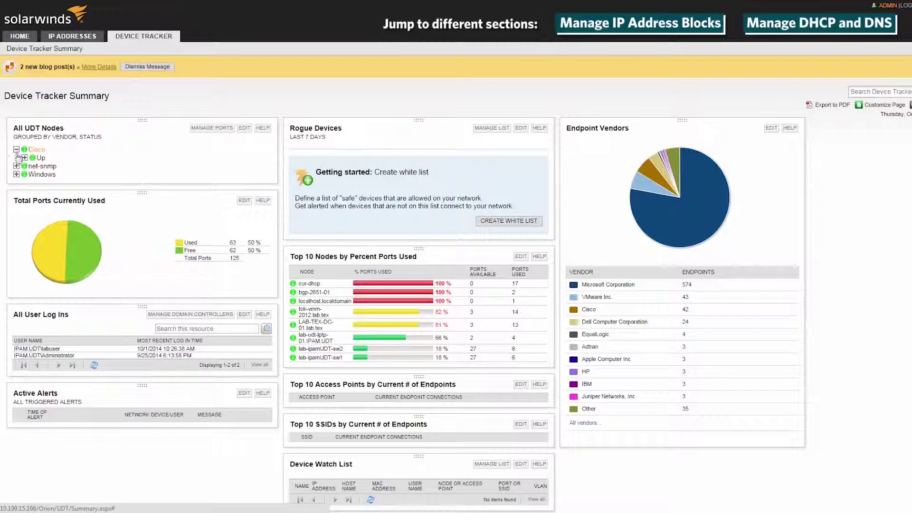
click(24, 157)
click(32, 166)
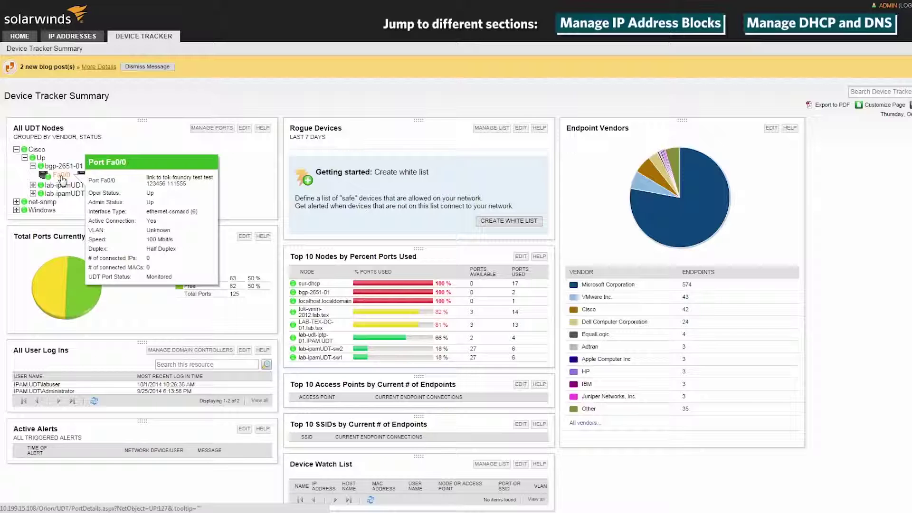
click(61, 179)
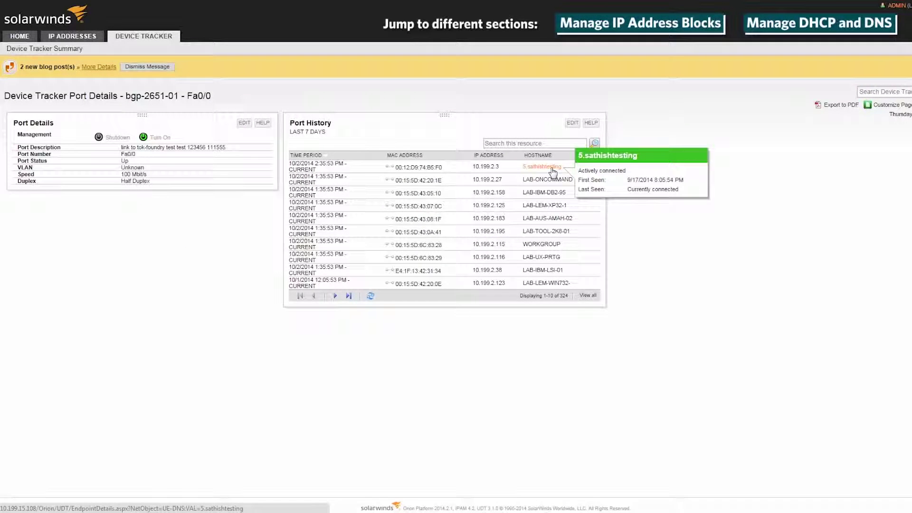
Request shutdown of port Fa0/0 from the Port Details Management row
click(116, 138)
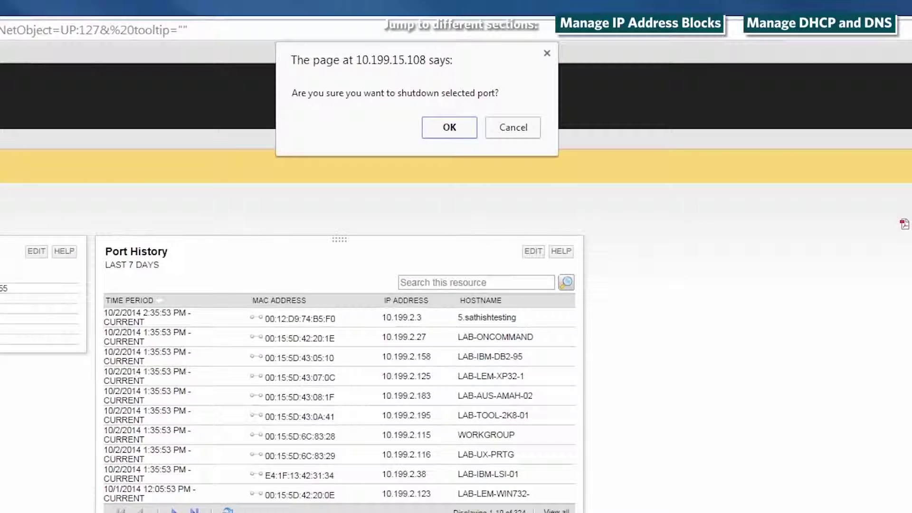